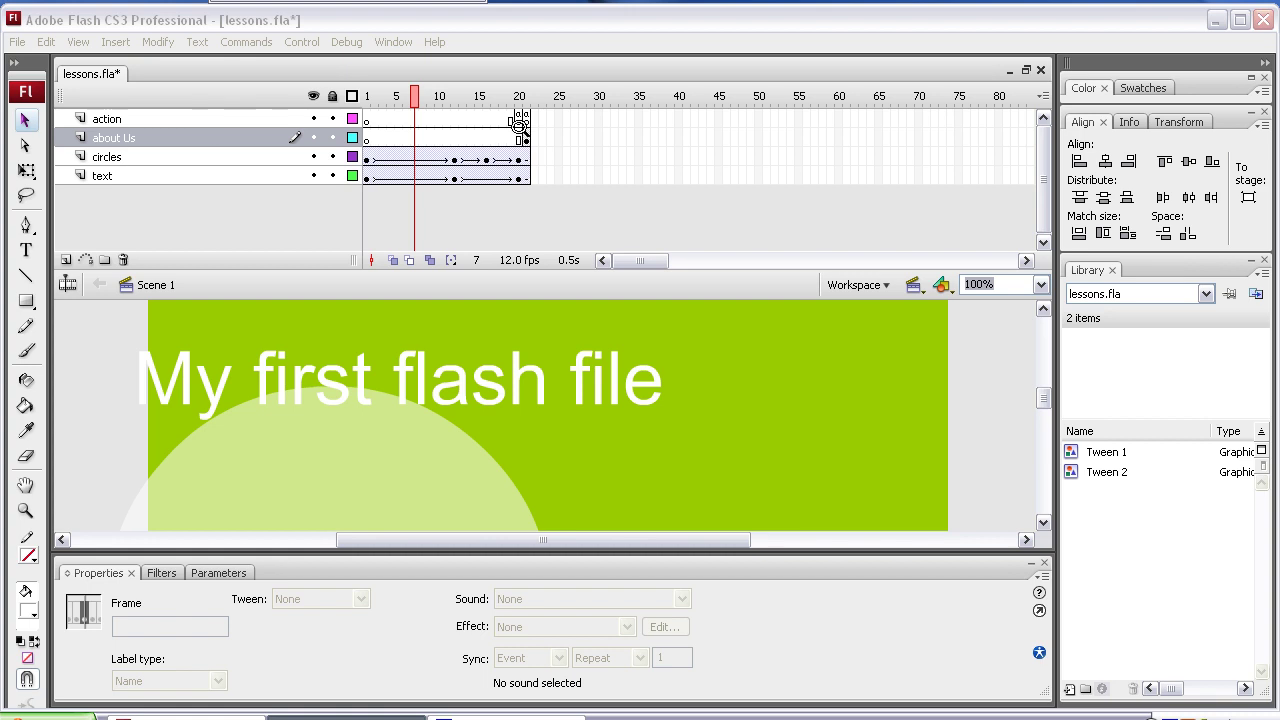
- Select frame 21 on the action layer and make the timeline panel shorter
left_click(521, 137)
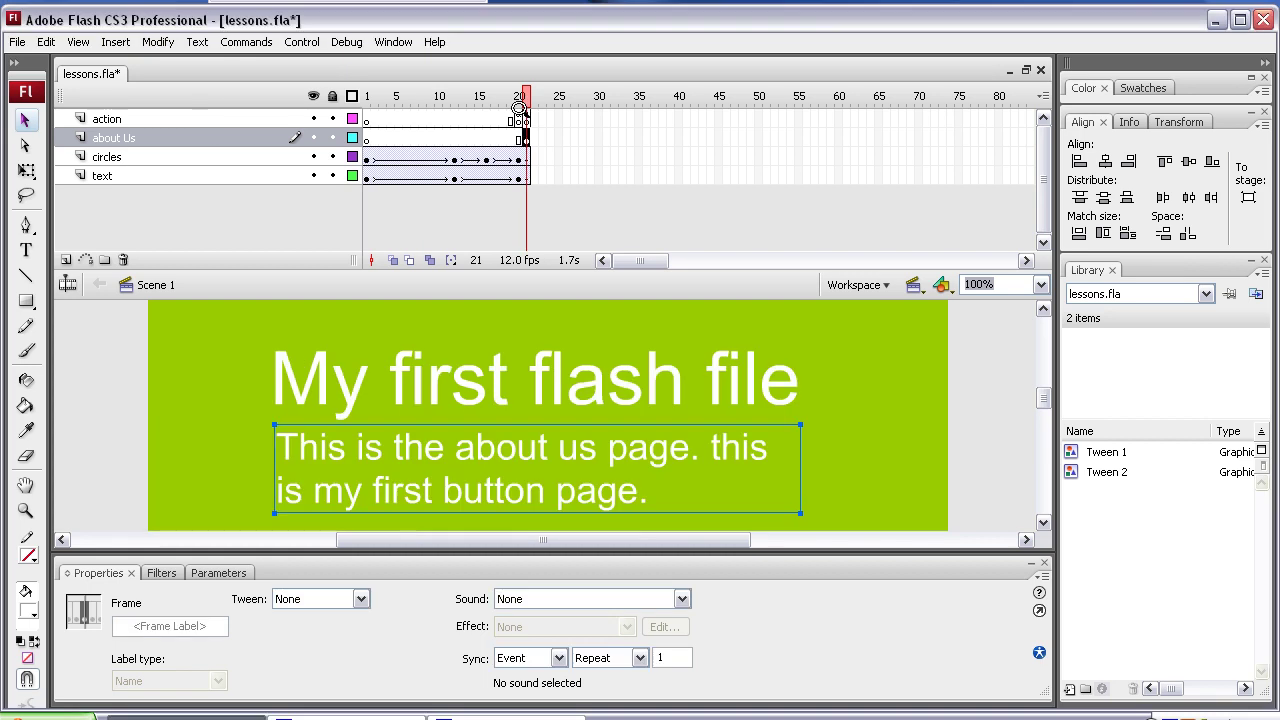
left_click(520, 118)
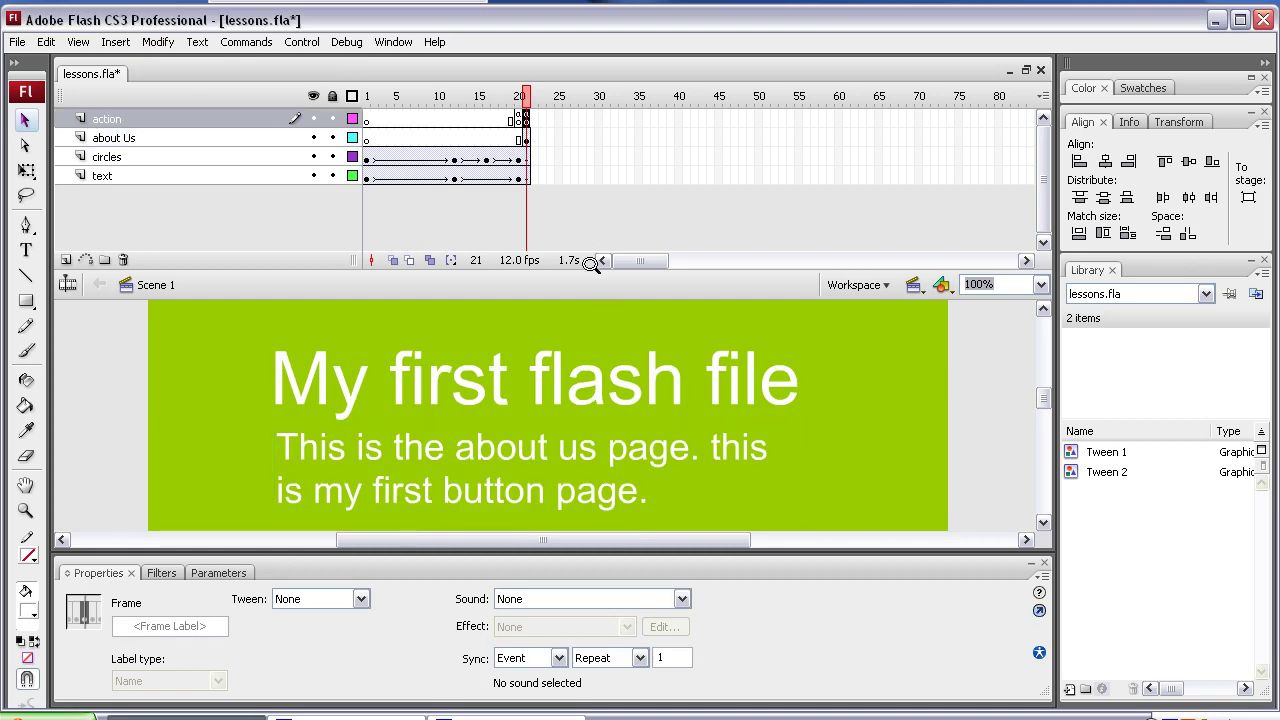
left_click_drag(591, 231, 589, 228)
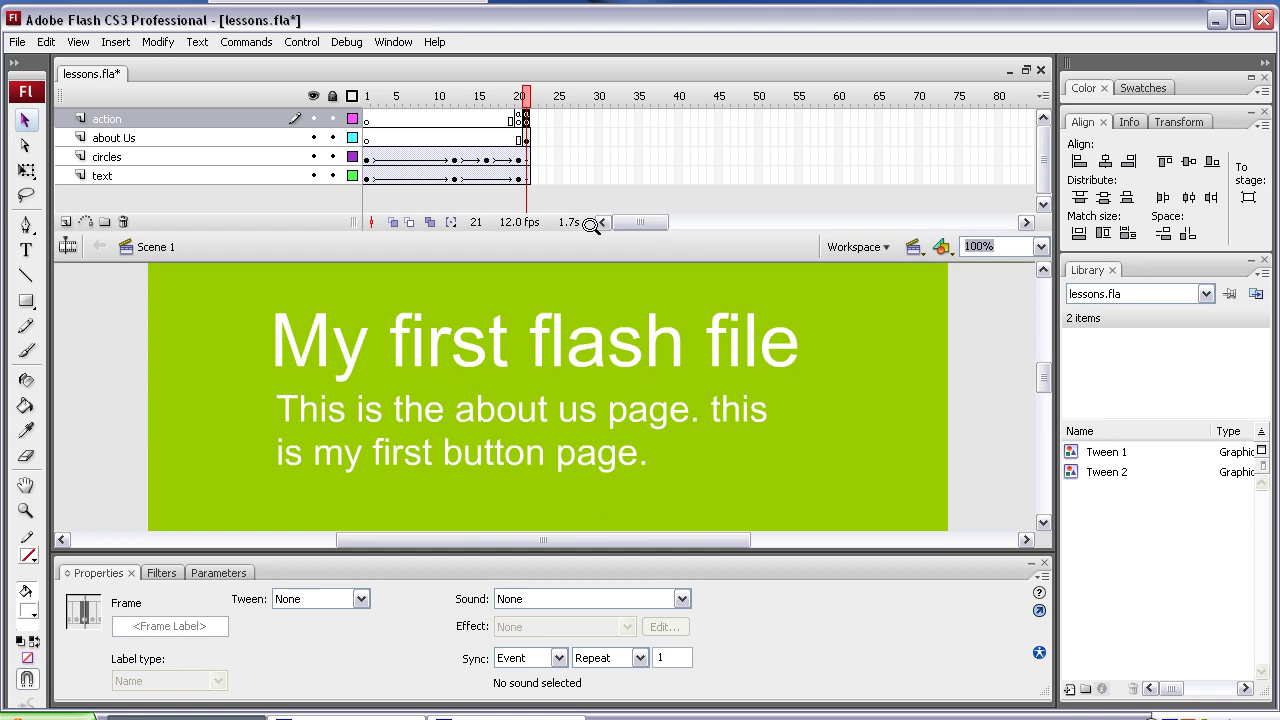
- Zoom the stage out to 25% and back in to 50% to see it whole
left_click(615, 378, "alt")
left_click(615, 378, "alt")
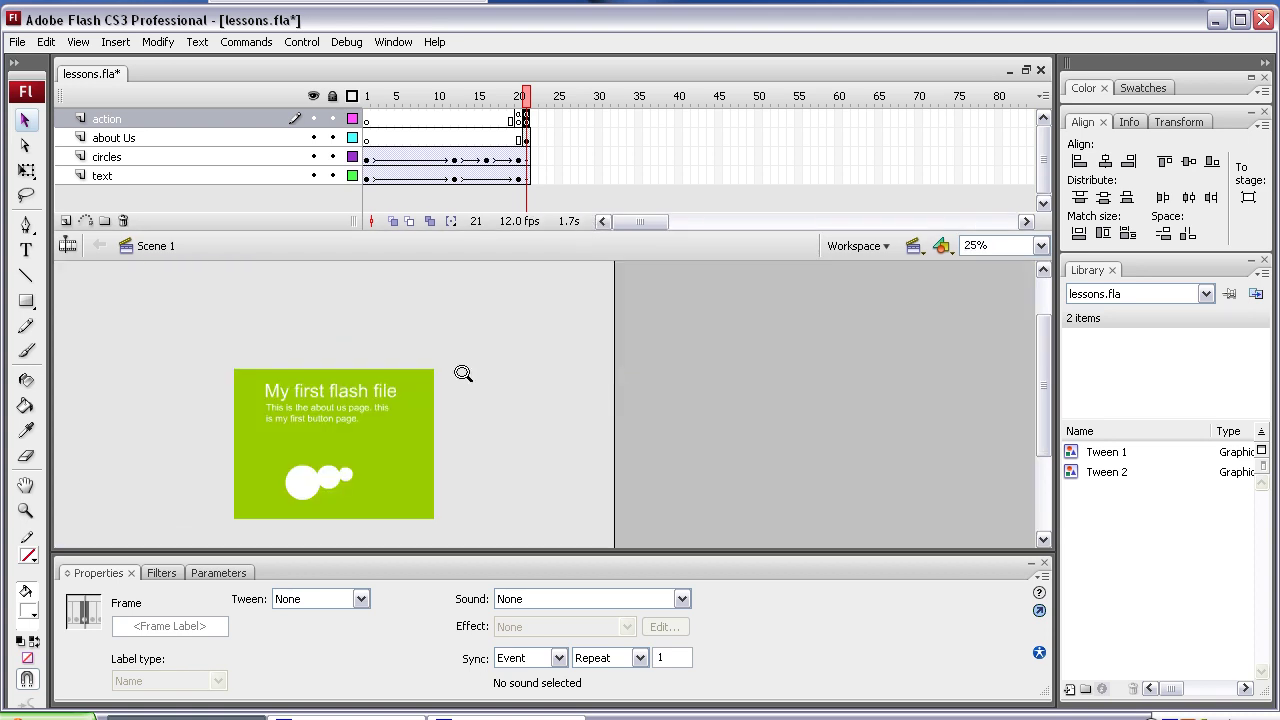
left_click(426, 418)
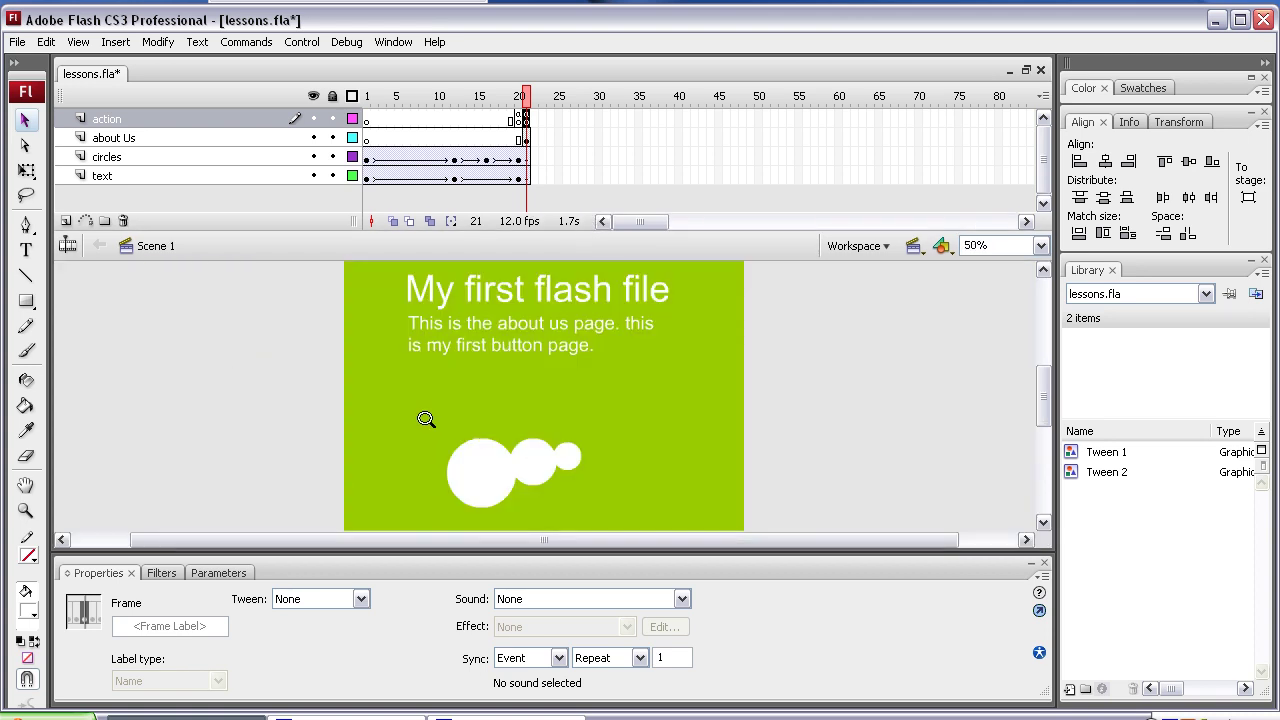
- Insert a blank keyframe at frame 20 on the action layer, then step to frame 21
left_click(516, 118)
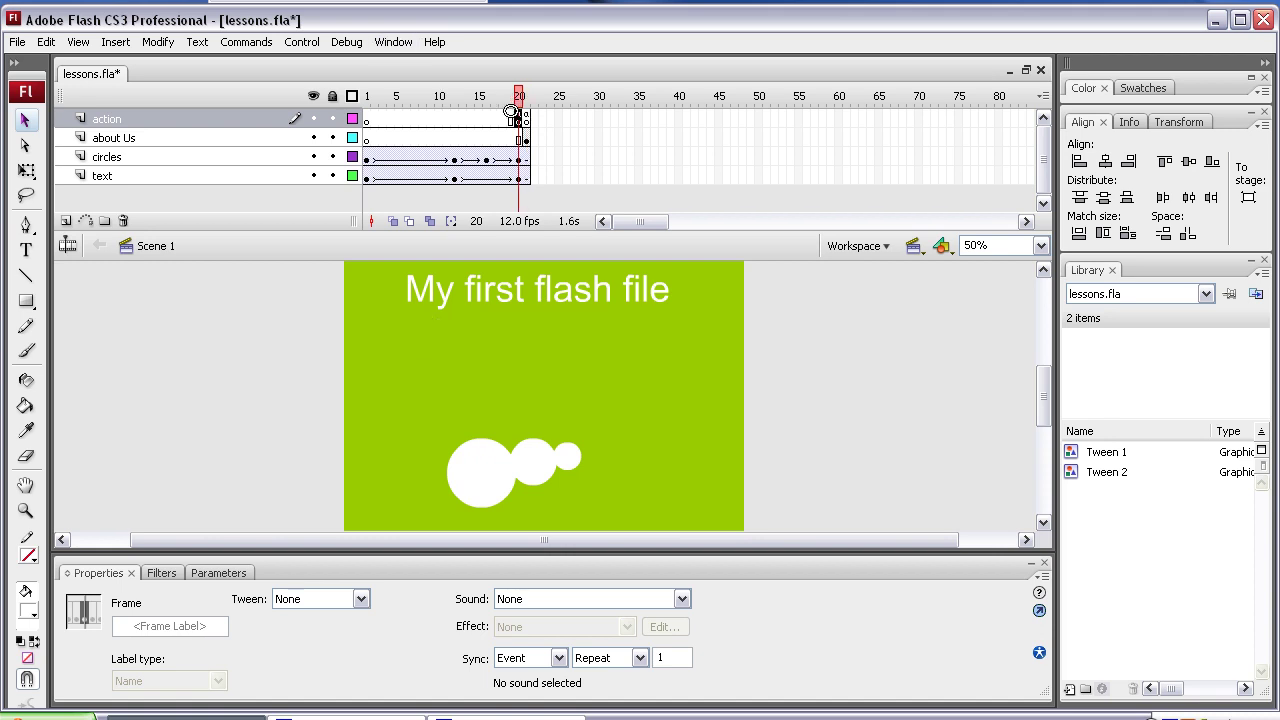
right_click(516, 118)
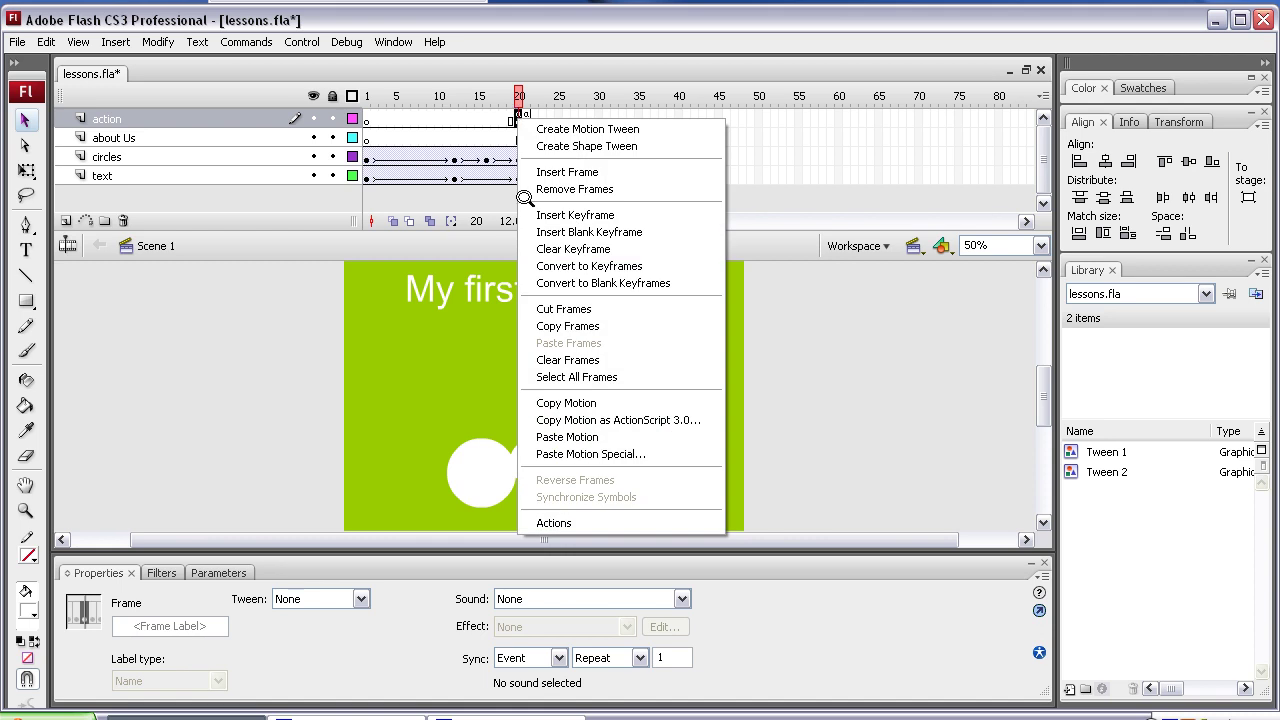
left_click(589, 232)
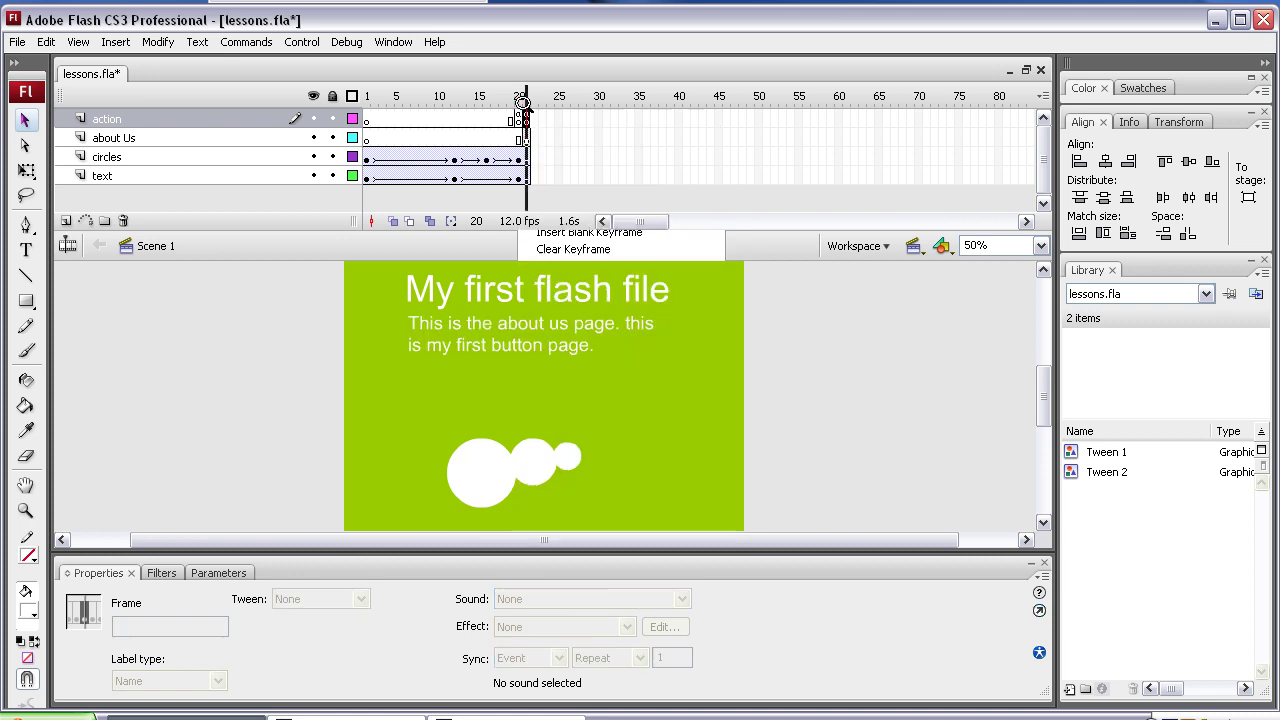
left_click(516, 118)
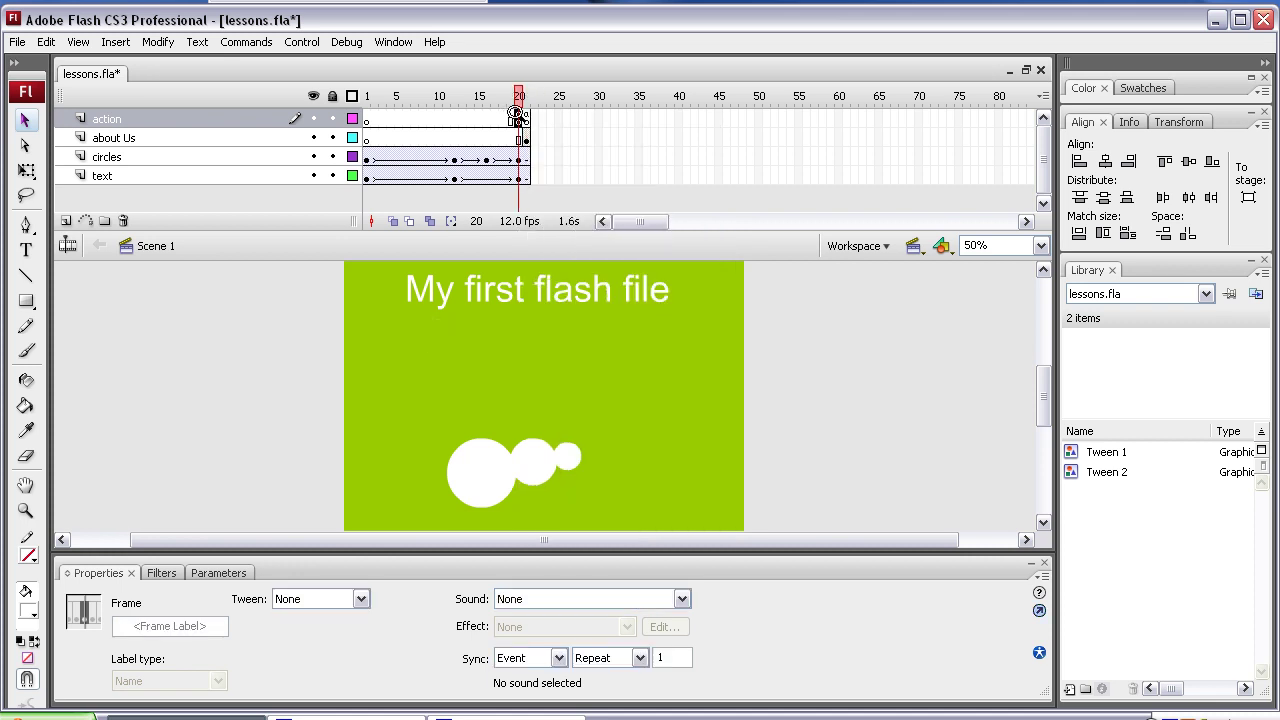
key("period")
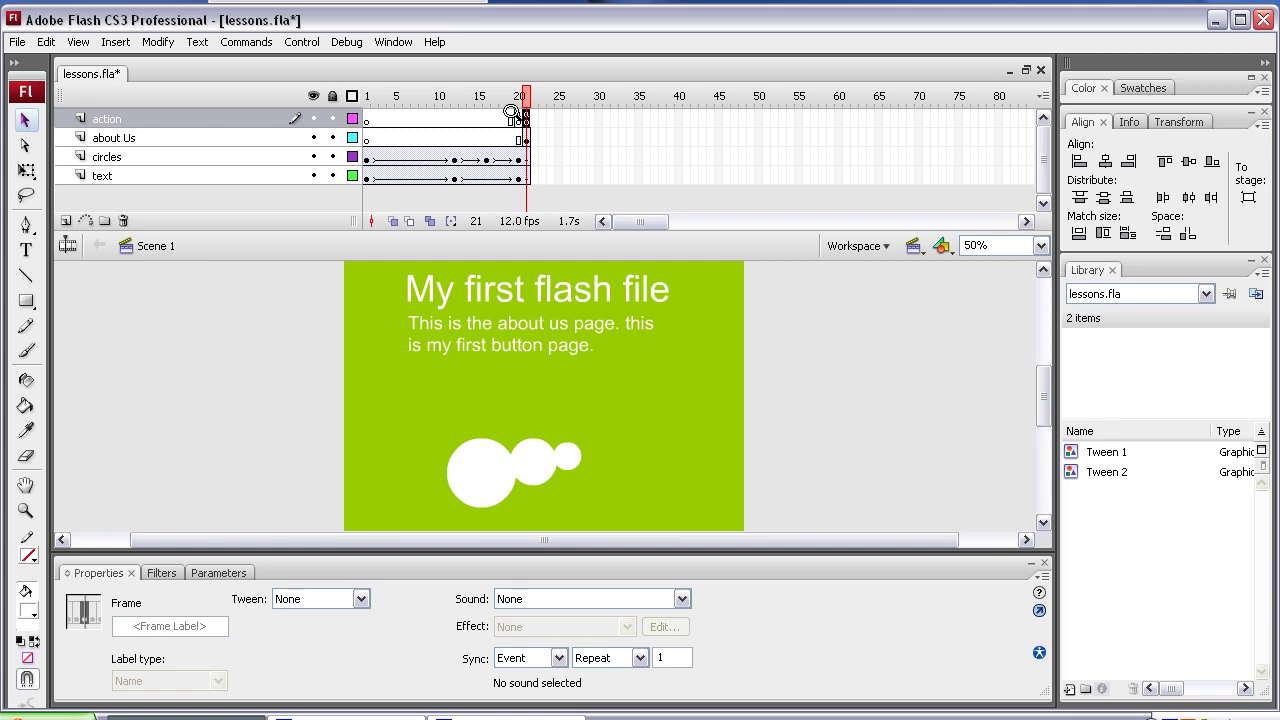
left_click(517, 119)
left_click(525, 119)
left_click(517, 136)
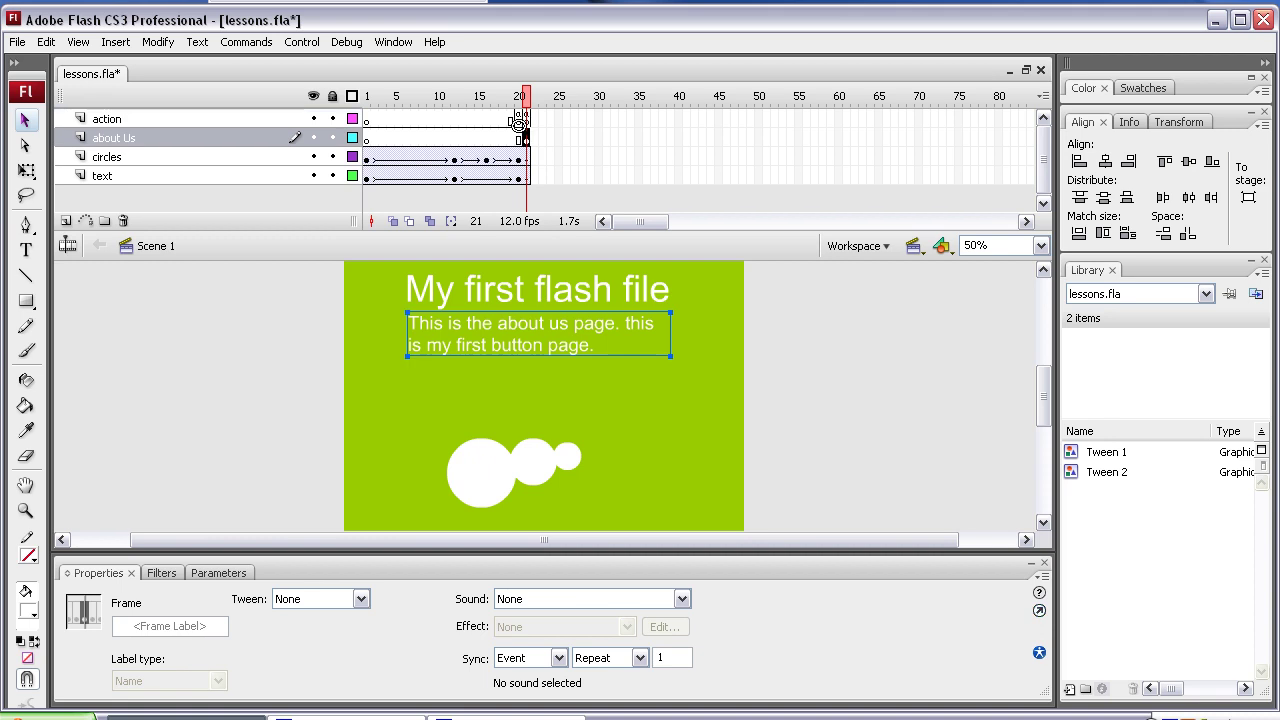
left_click(510, 130)
left_click(516, 133)
left_click(517, 135)
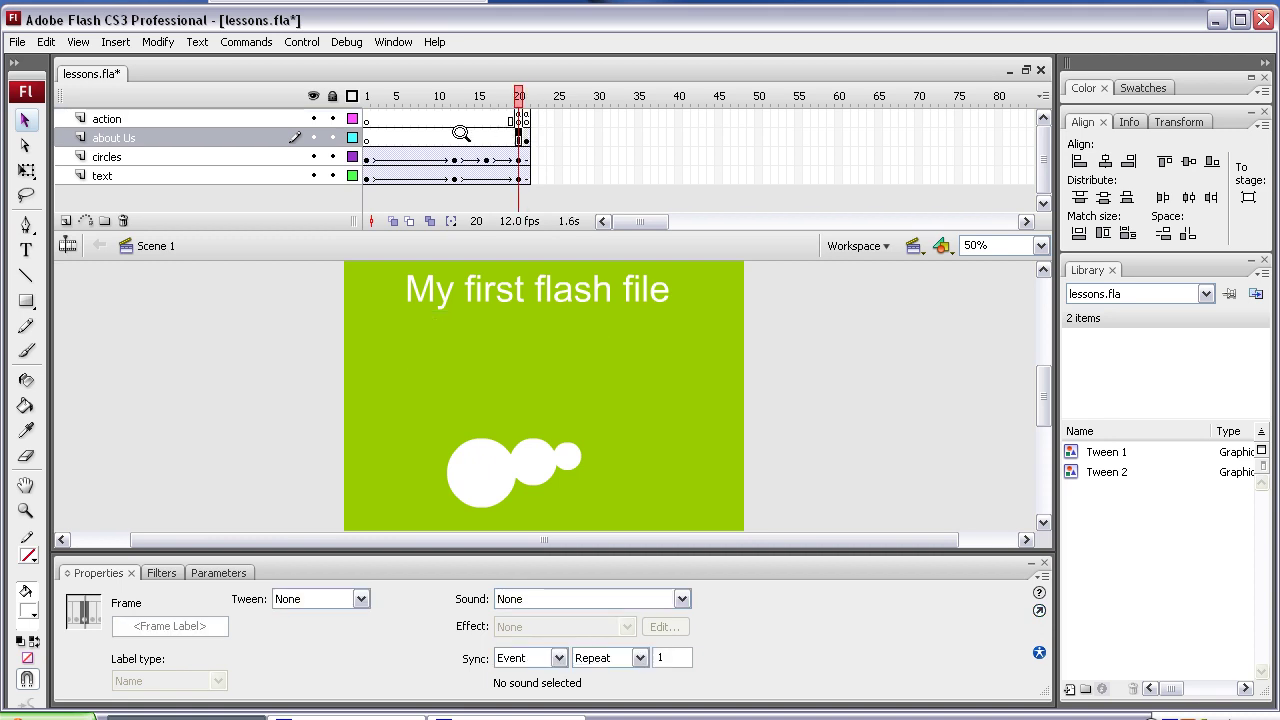
left_click_drag(371, 128, 519, 133)
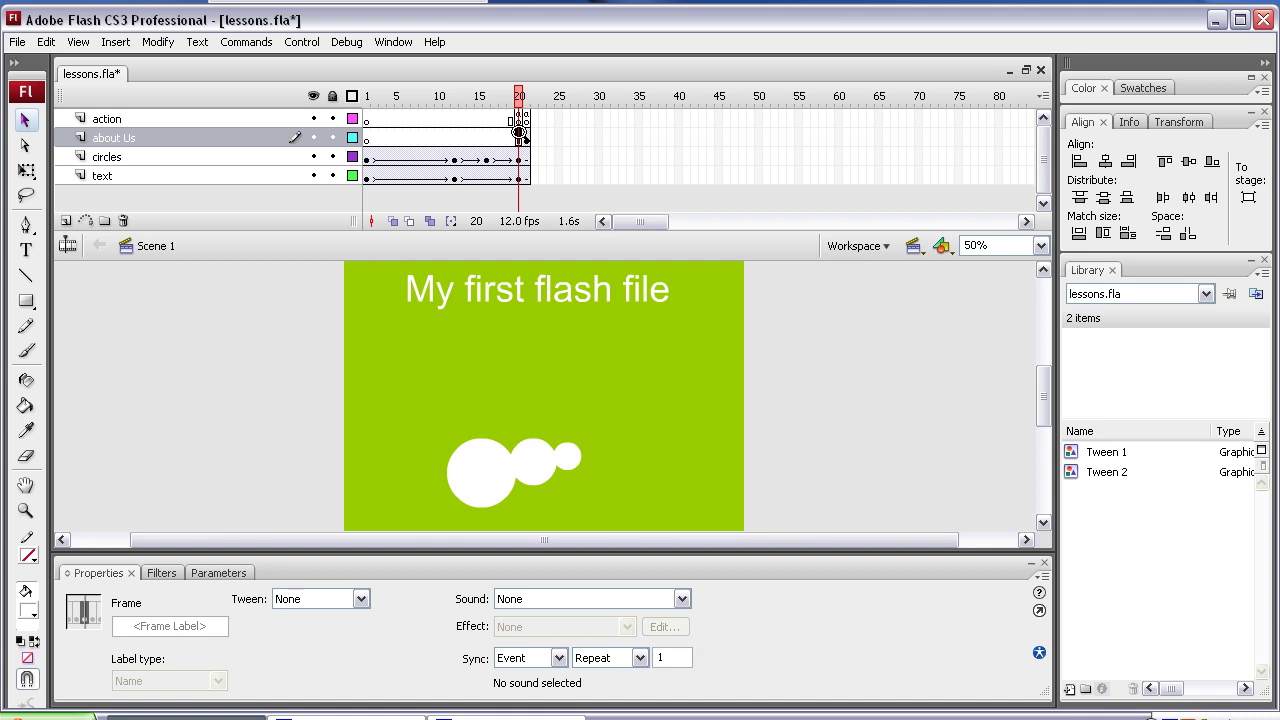
left_click(523, 136)
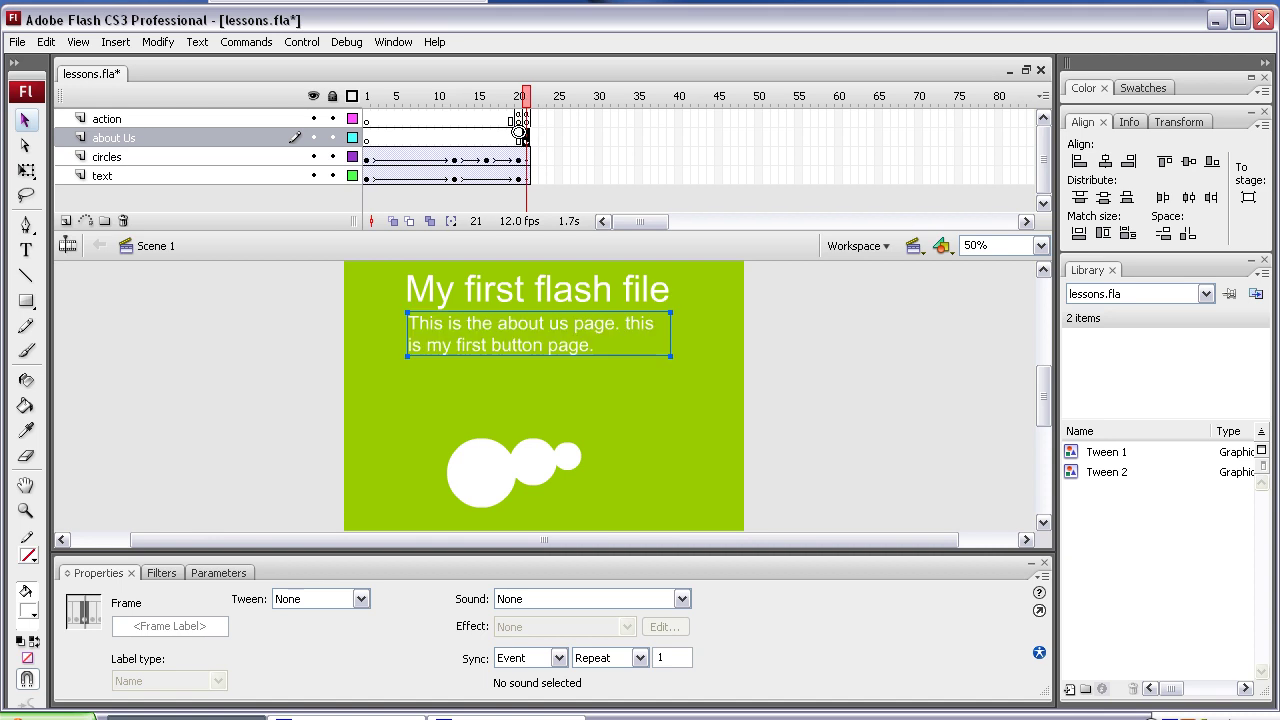
left_click(516, 131)
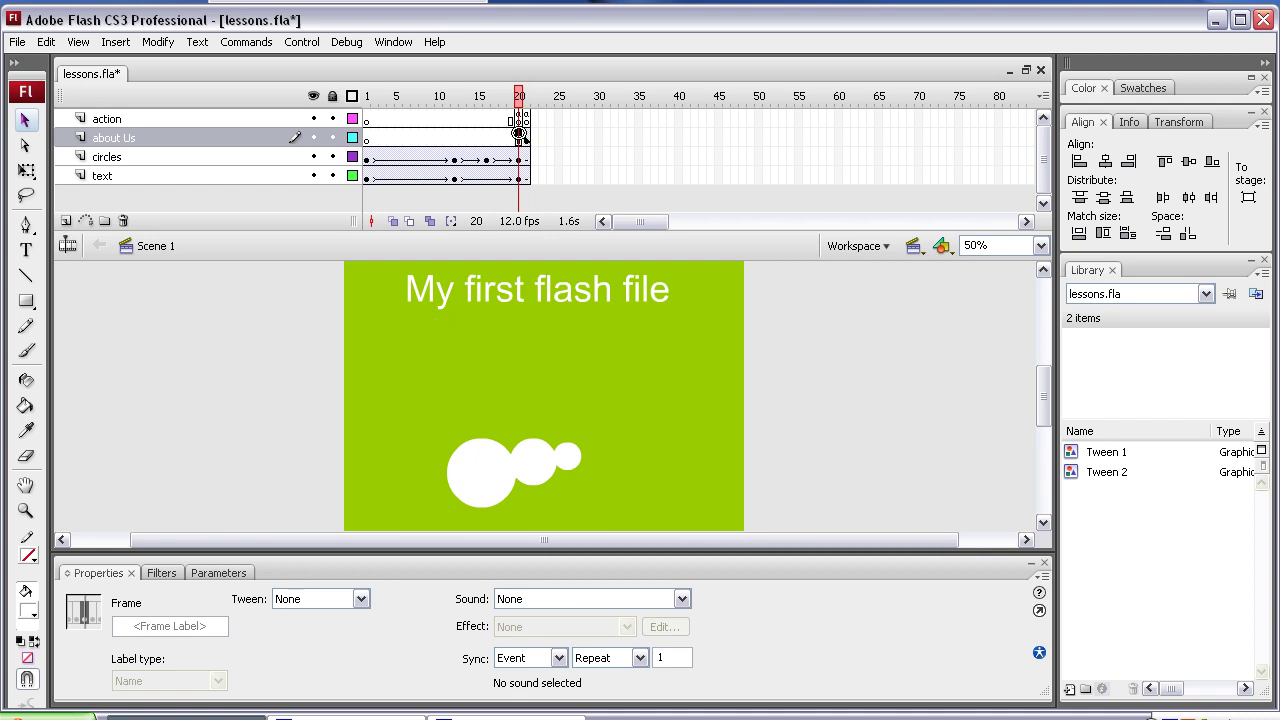
left_click(513, 135)
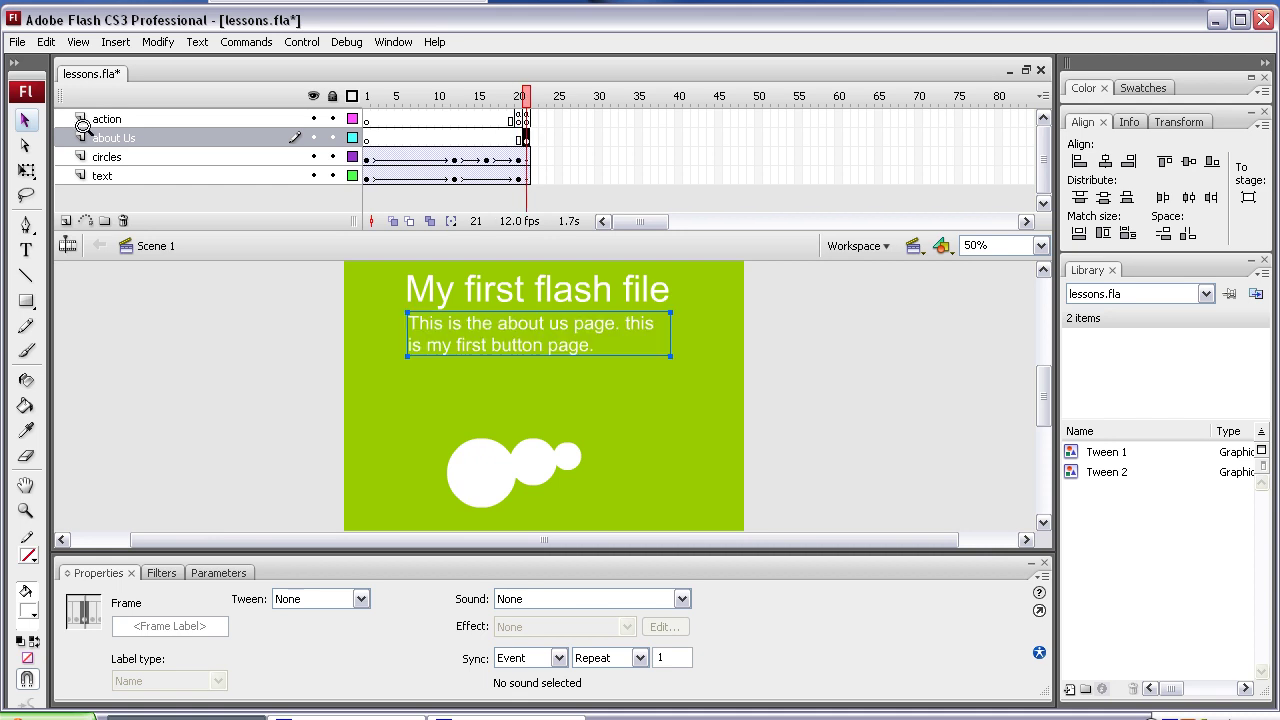
- Add a new layer above about Us and name it button
left_click(143, 136)
left_click(65, 220)
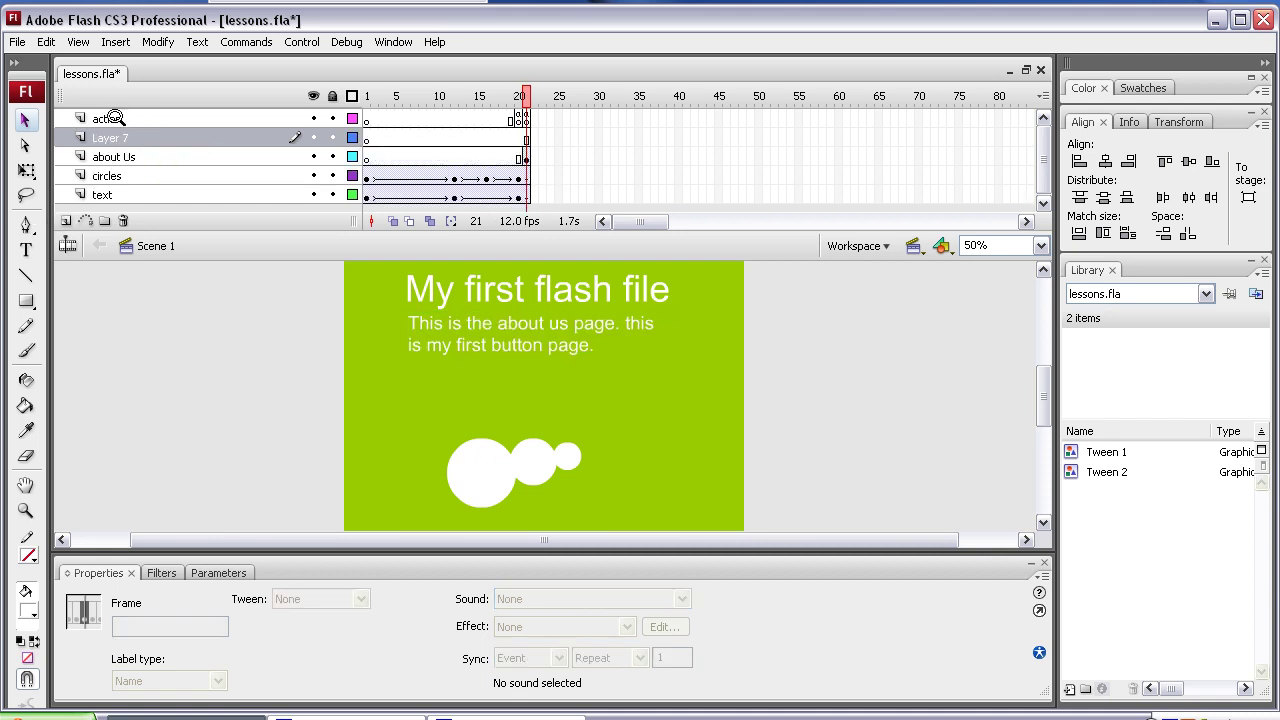
double_click(240, 132)
type("button")
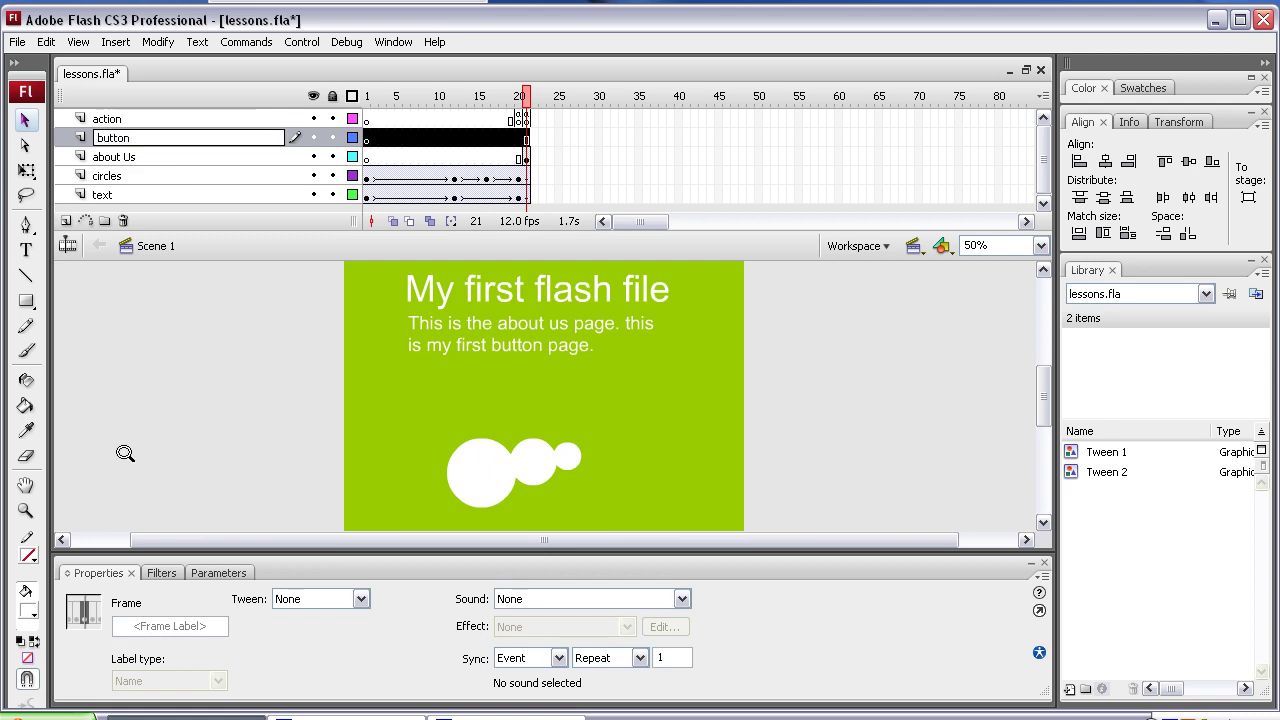
- With the Oval Tool, draw a small #FF6600 circle right of the white circles
left_click(25, 300)
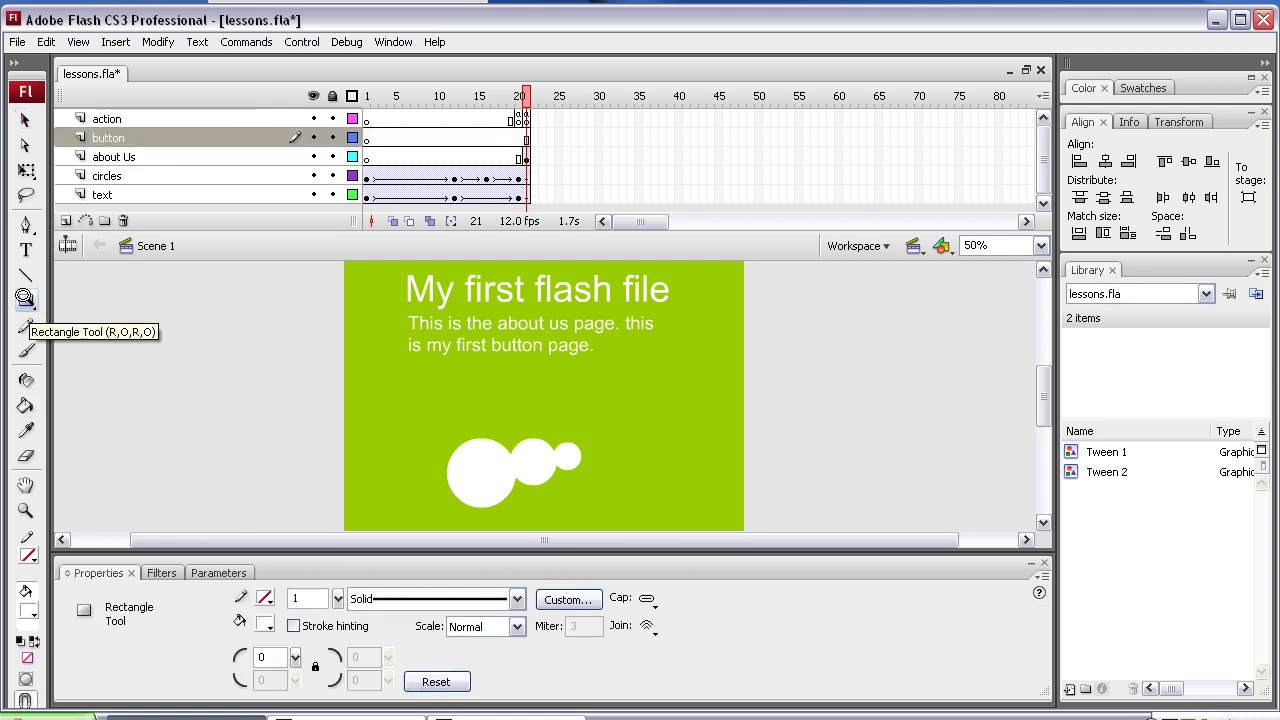
left_click(25, 300)
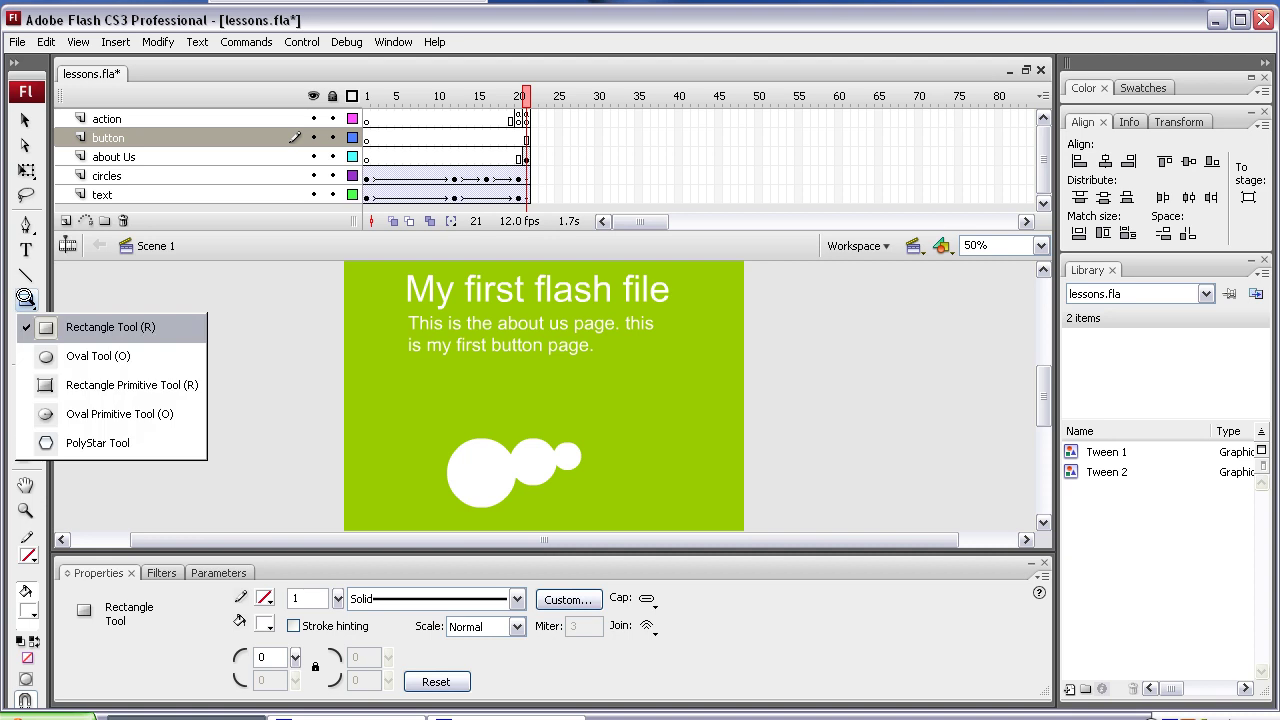
left_click(72, 352)
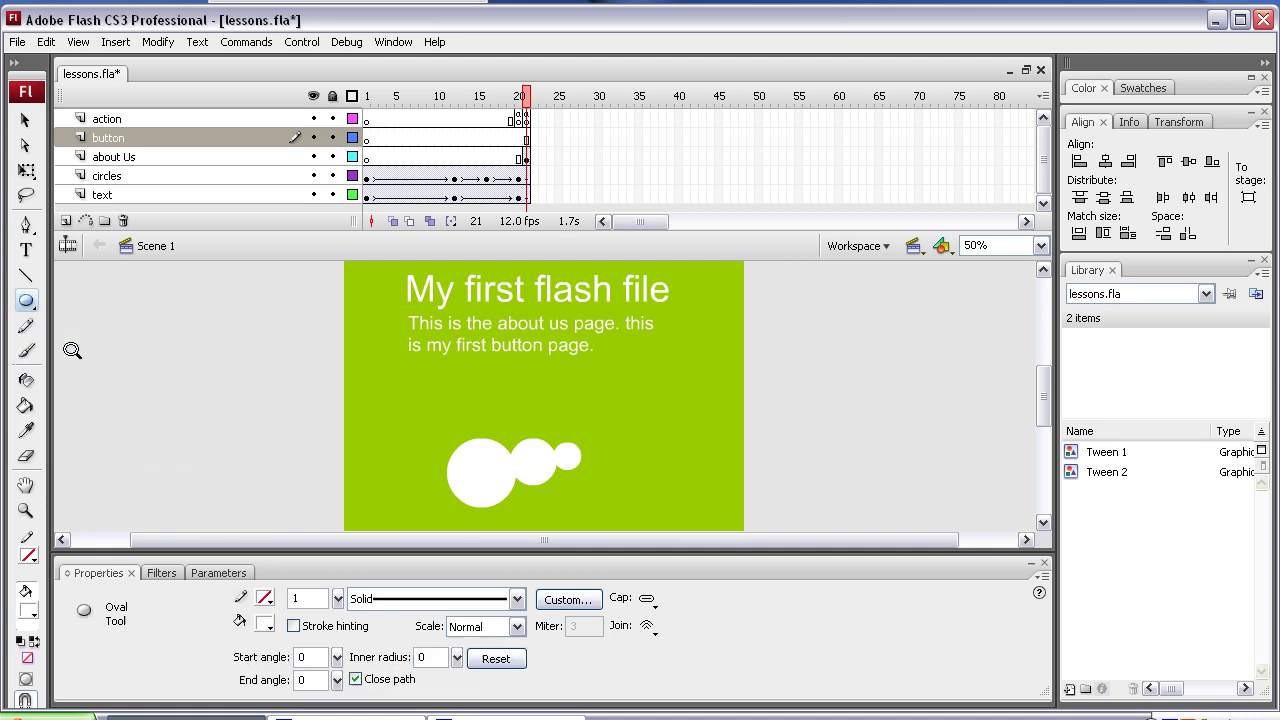
left_click(27, 612)
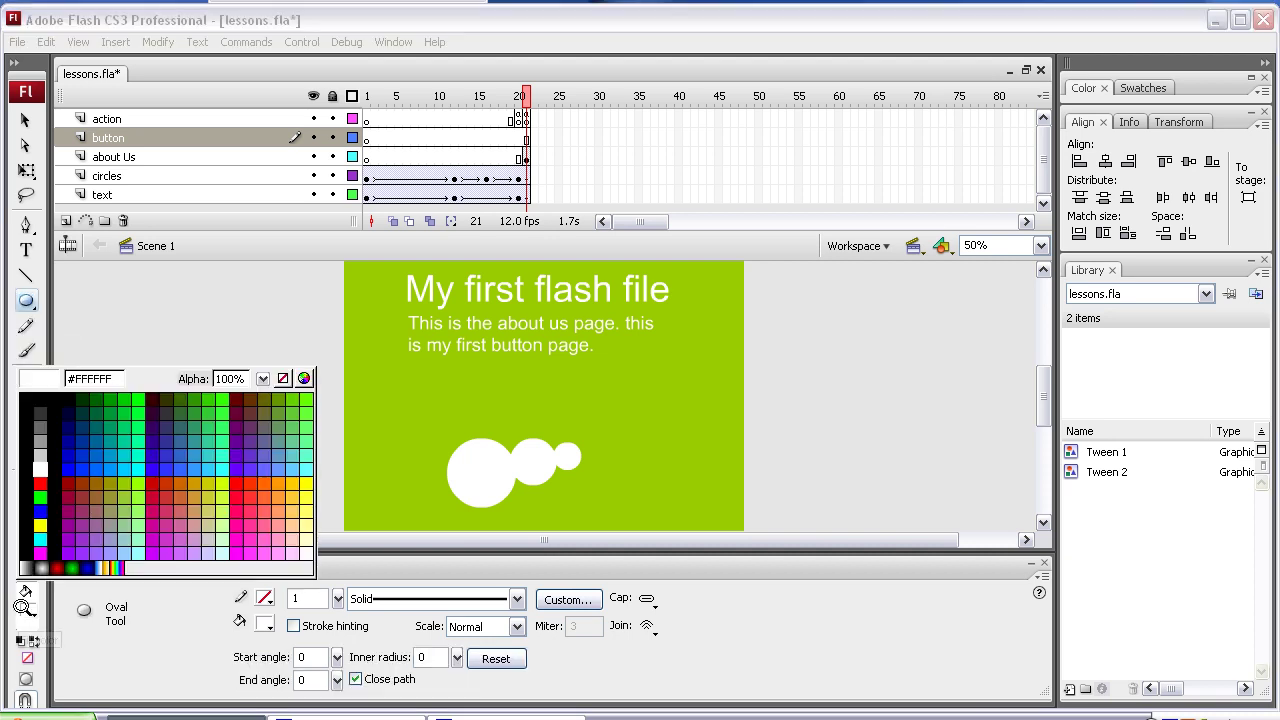
left_click(262, 481)
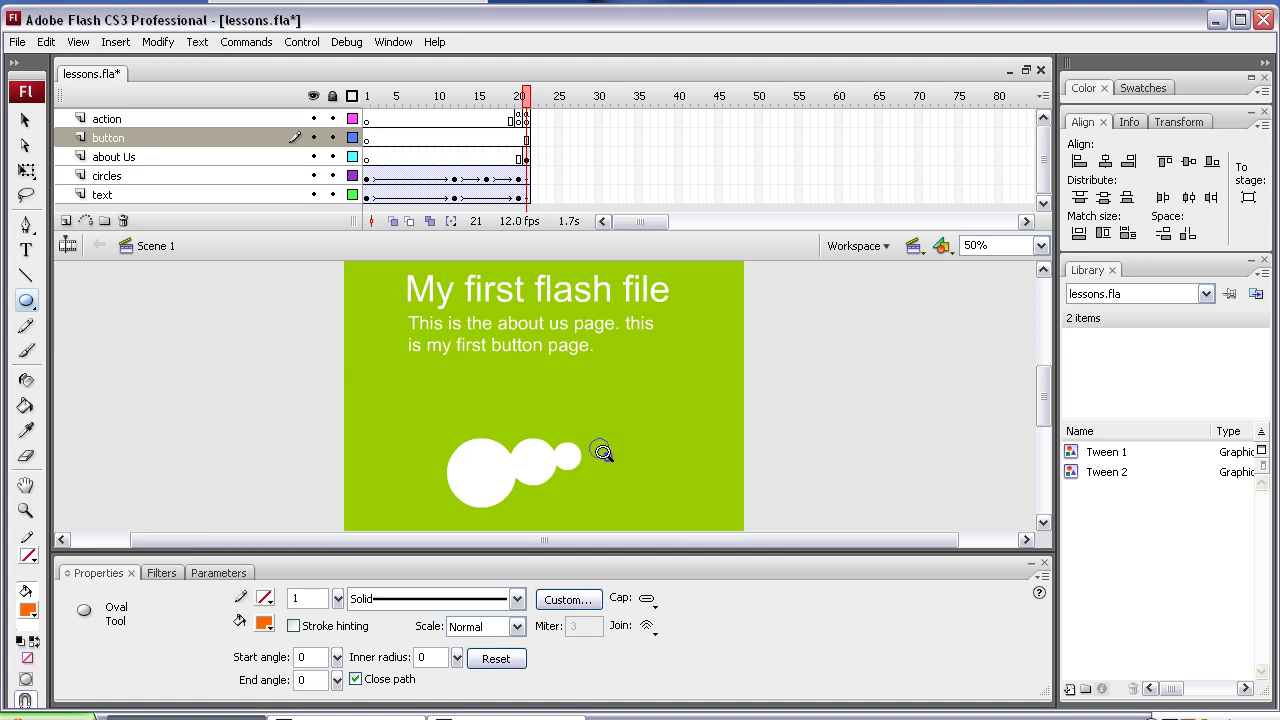
left_click_drag(589, 439, 610, 461)
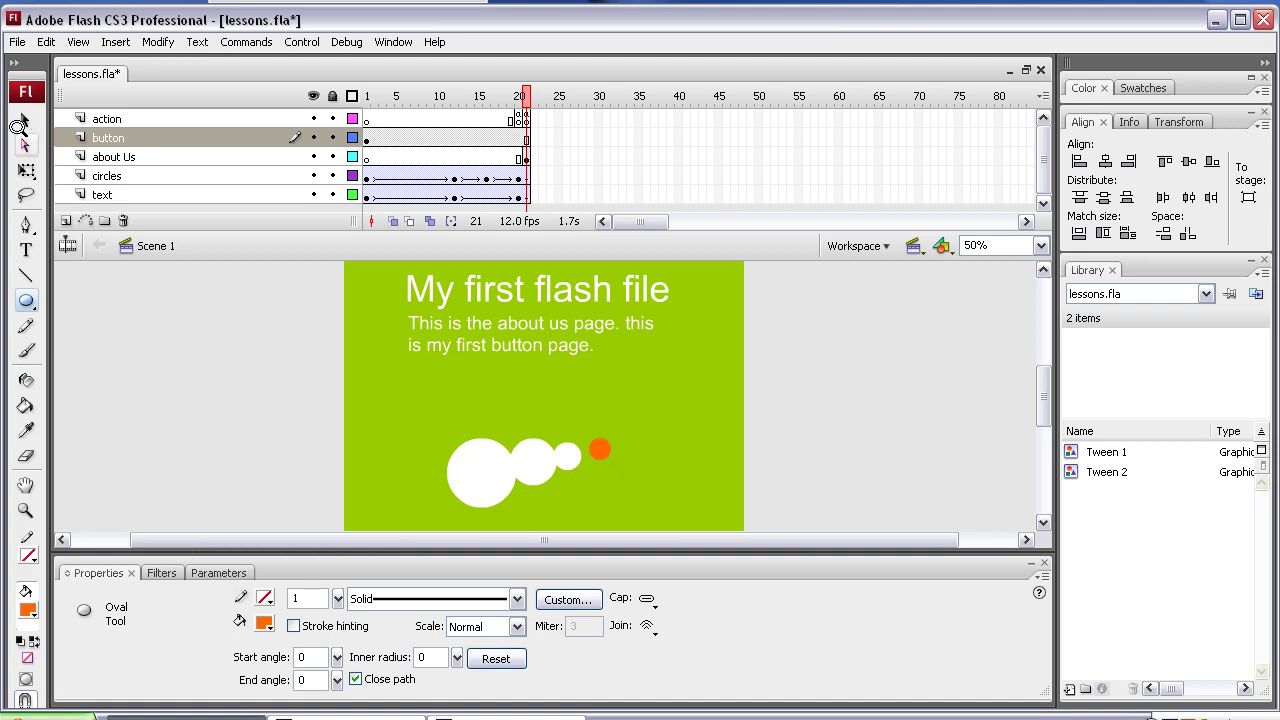
left_click(24, 120)
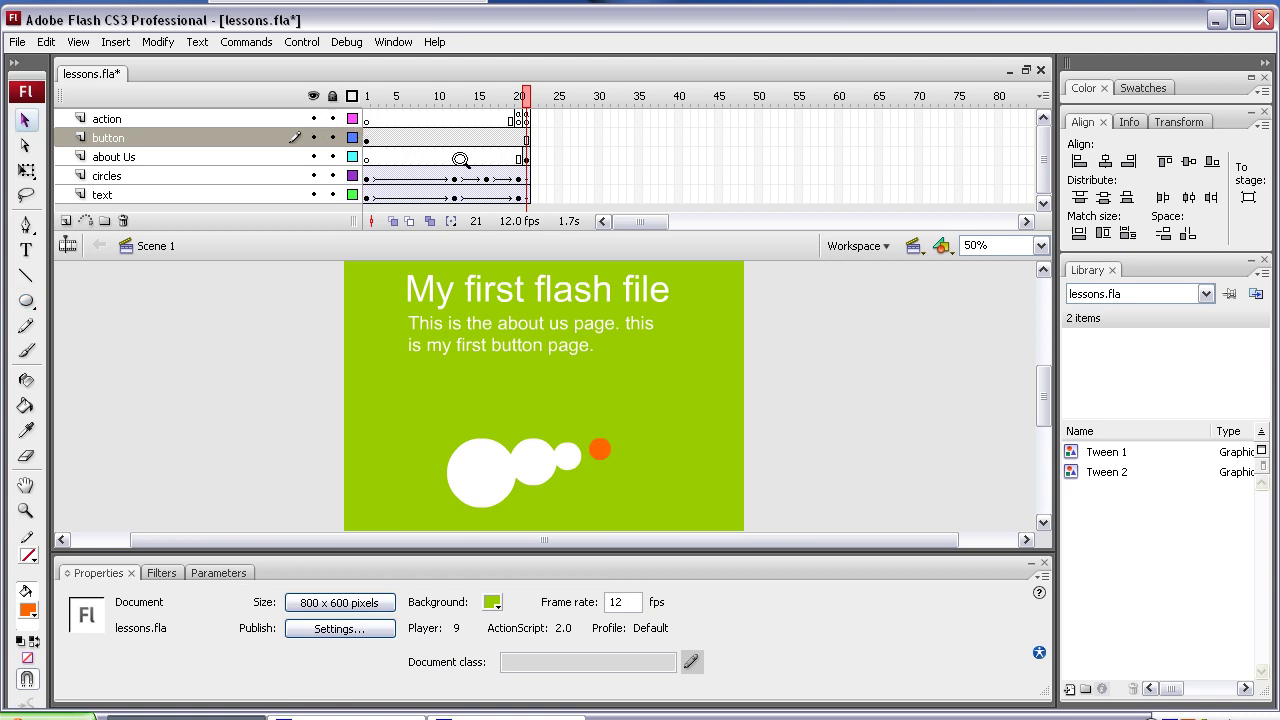
- Lock the action, about Us, circles and text layers and toggle the lower layers' visibility
left_click(332, 118)
left_click(332, 156)
left_click(332, 175)
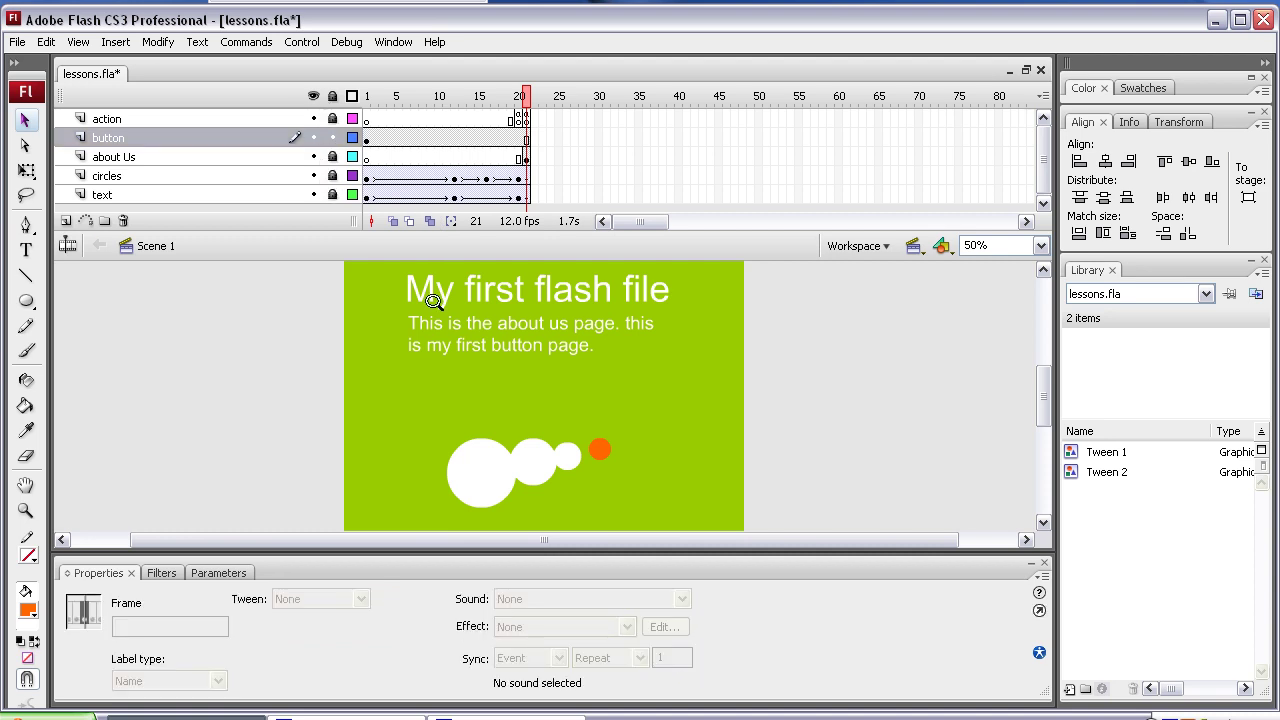
left_click(528, 302)
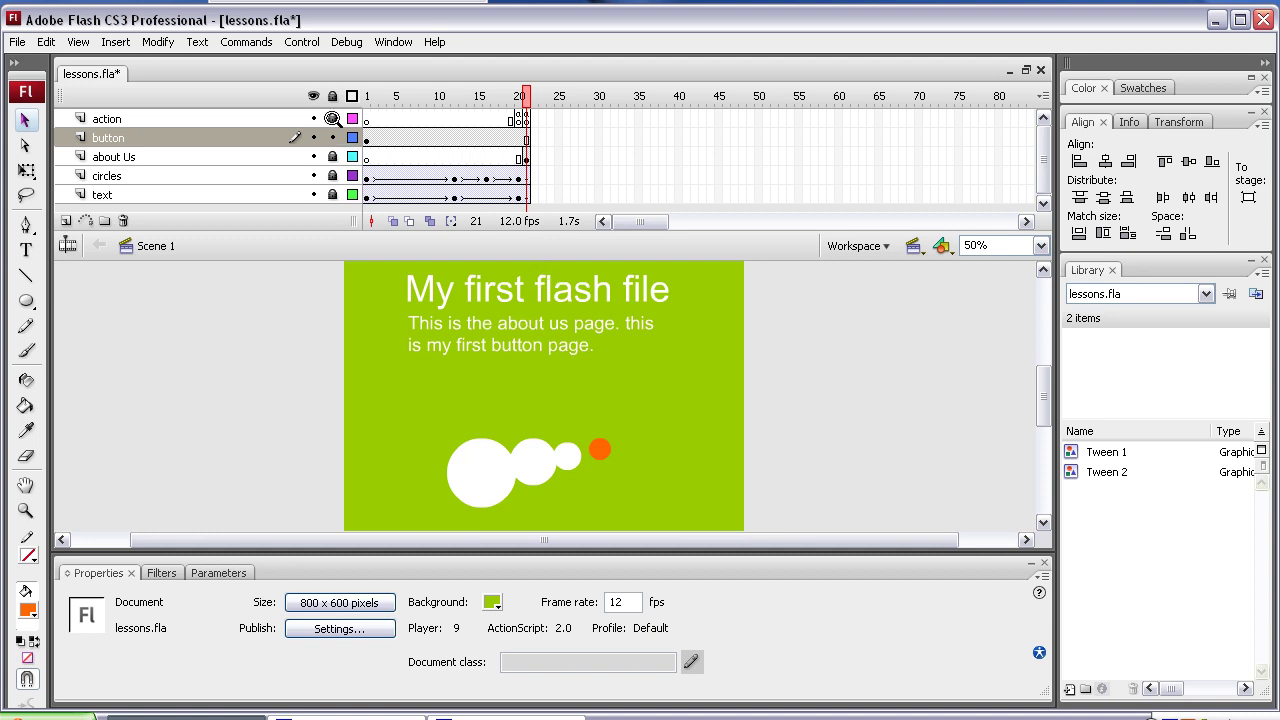
left_click_drag(313, 156, 311, 195)
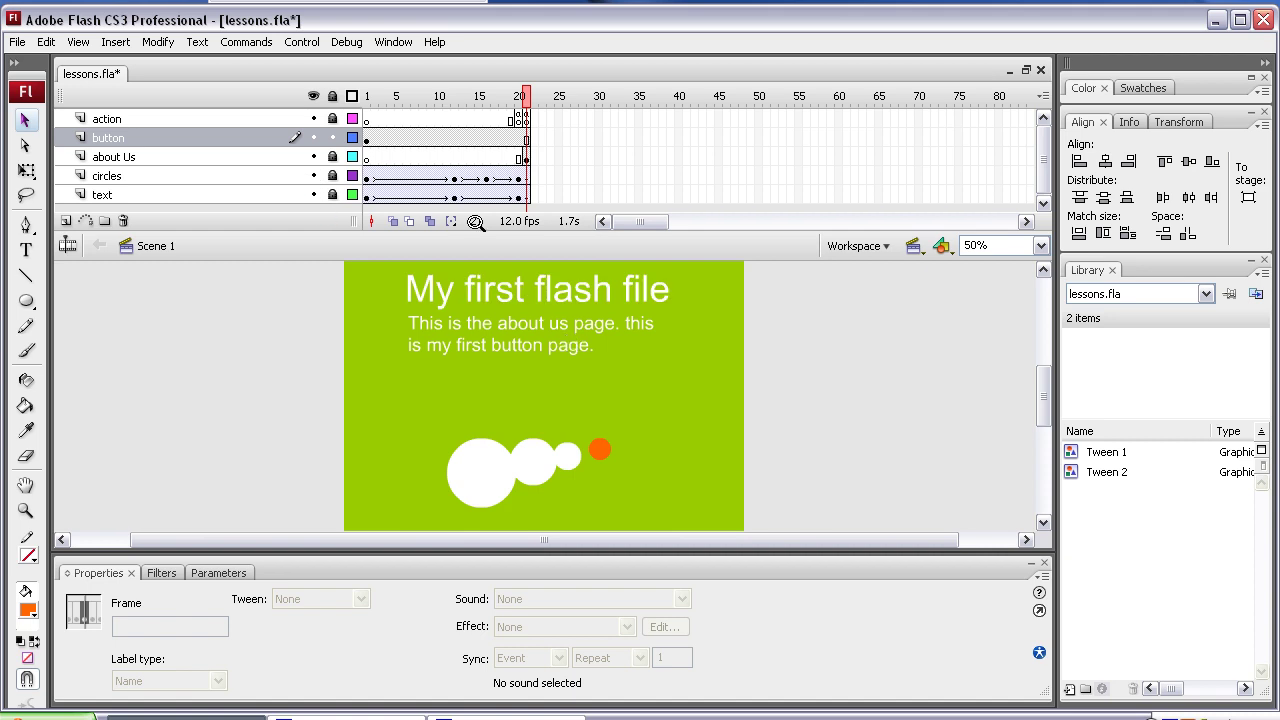
- Convert the orange circle into a Button symbol named about_us
left_click(597, 448)
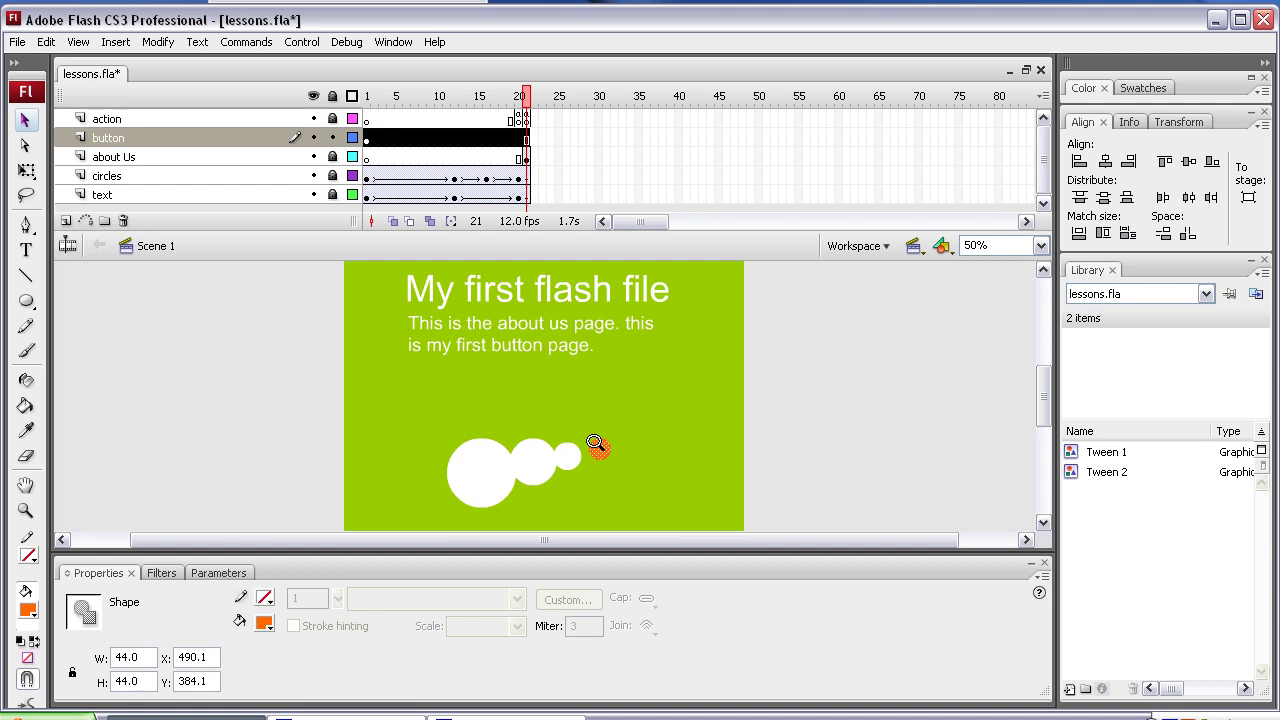
right_click(595, 444)
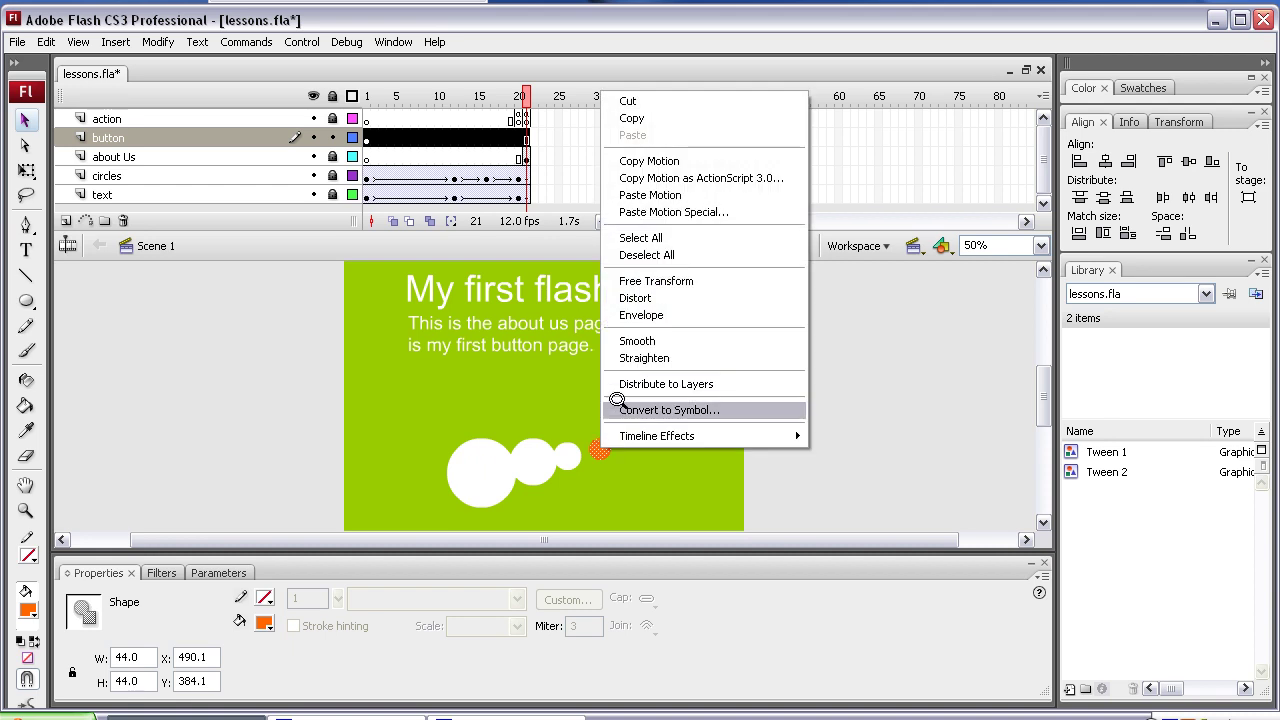
left_click(613, 409)
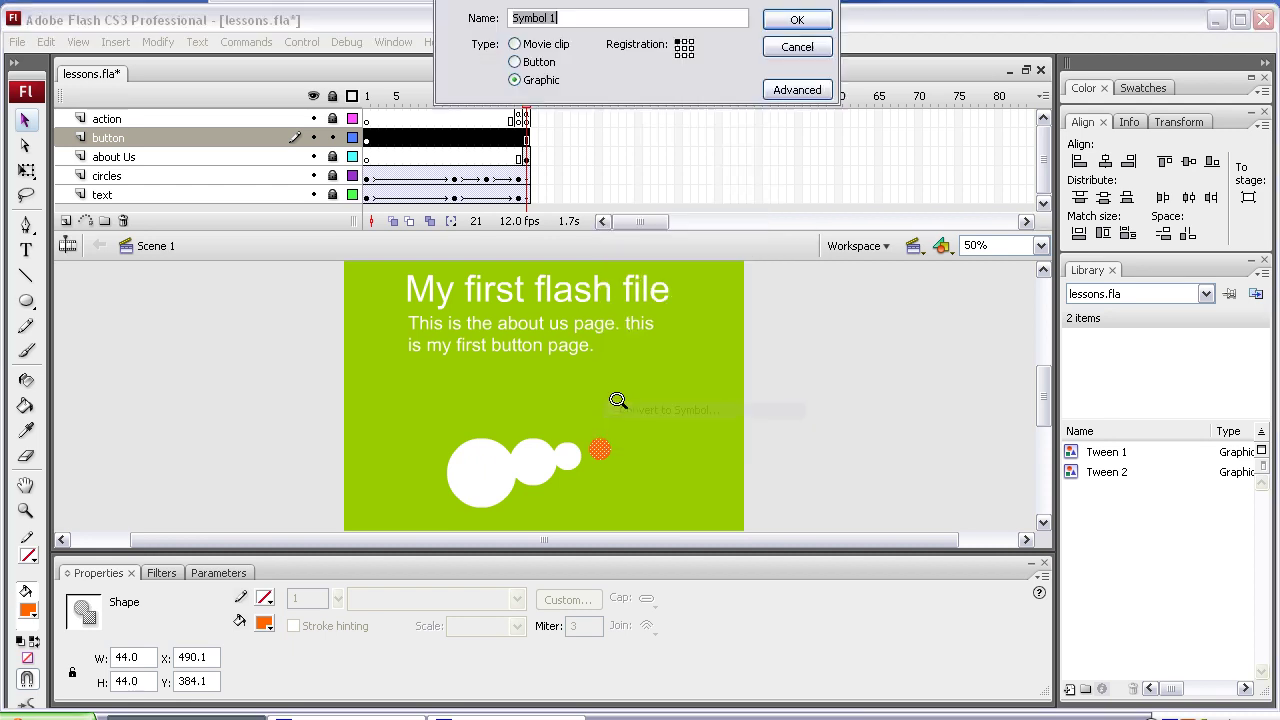
left_click(514, 62)
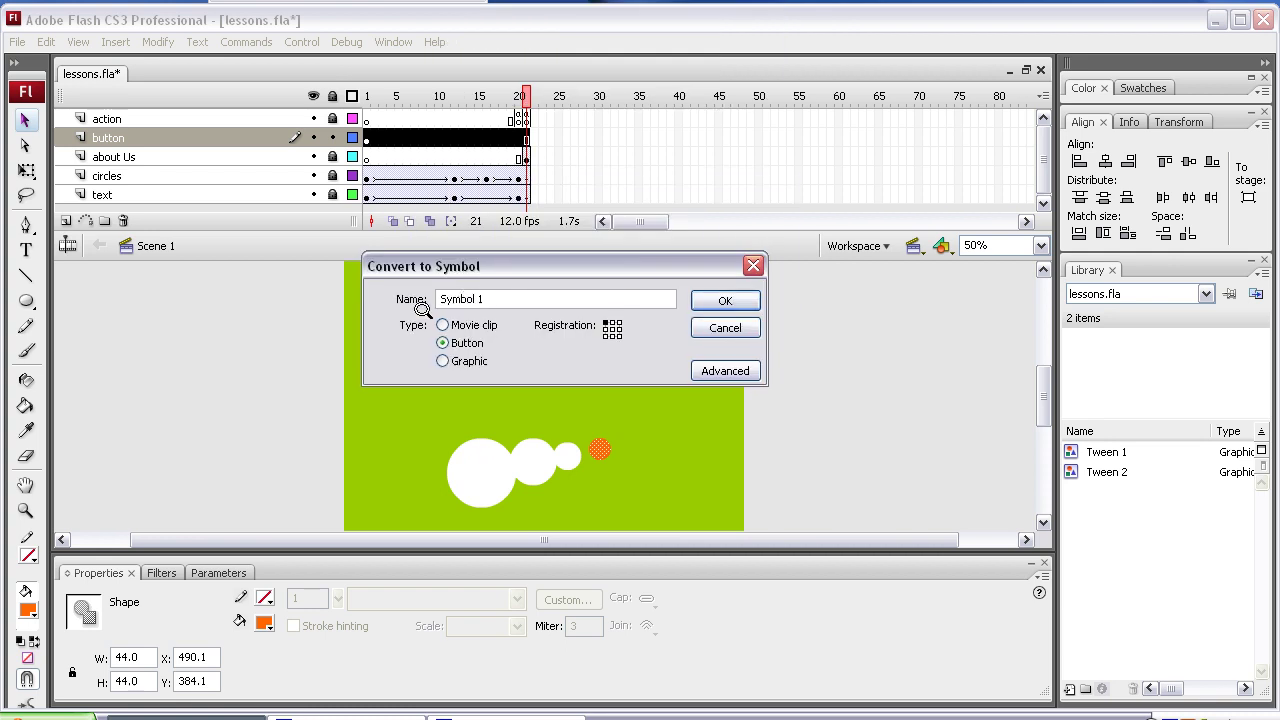
left_click_drag(417, 299, 399, 291)
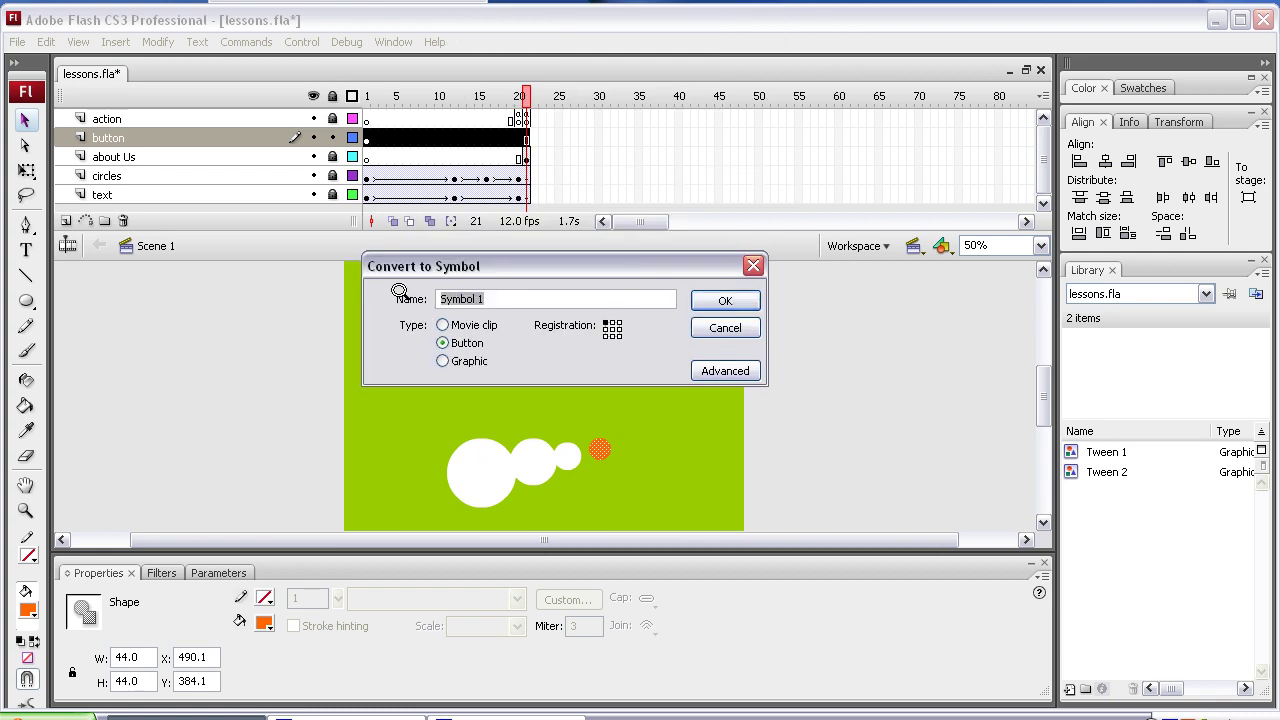
type("about_us")
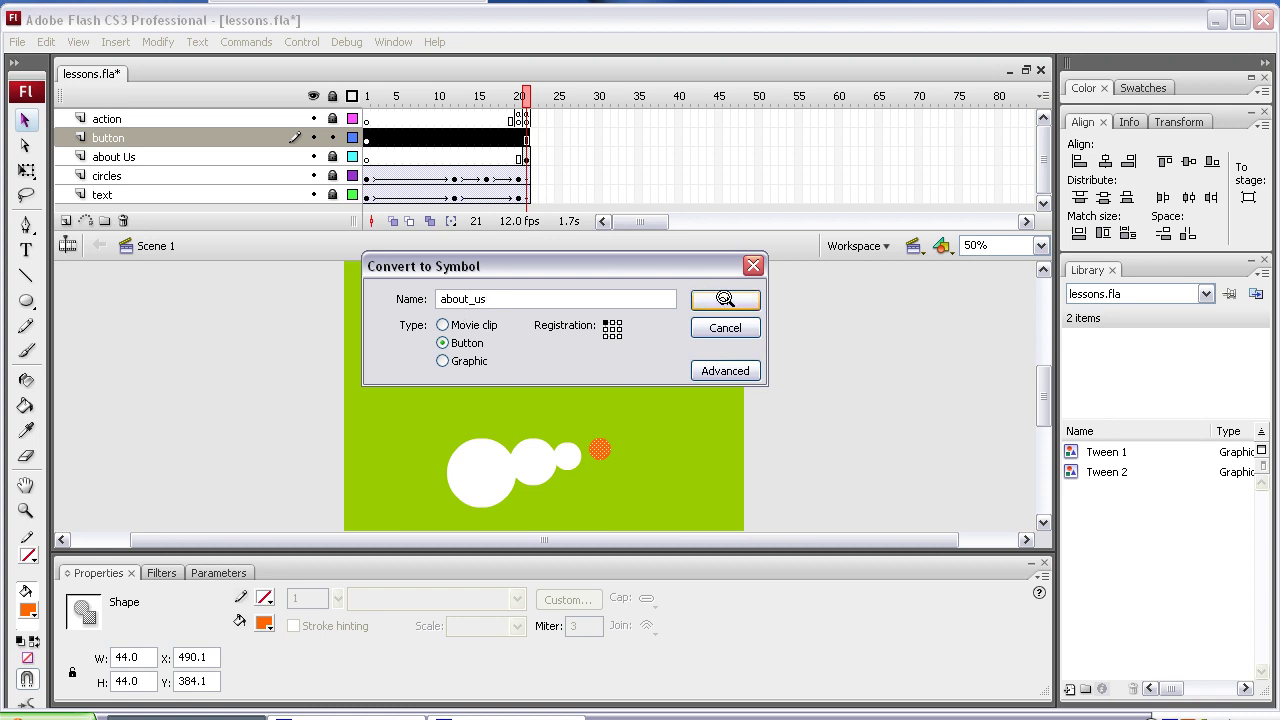
left_click(725, 299)
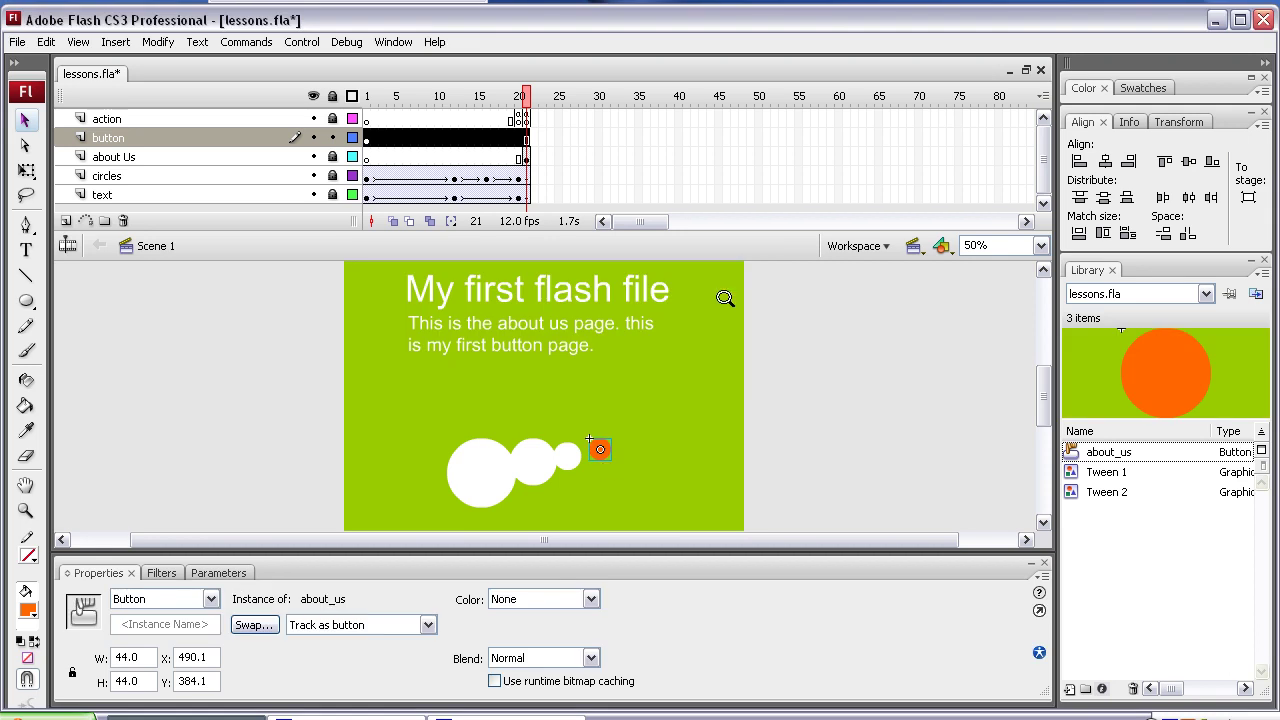
- Inside the about_us button, recolour the Over-state circle white and compare it with the orange Up state
double_click(594, 443)
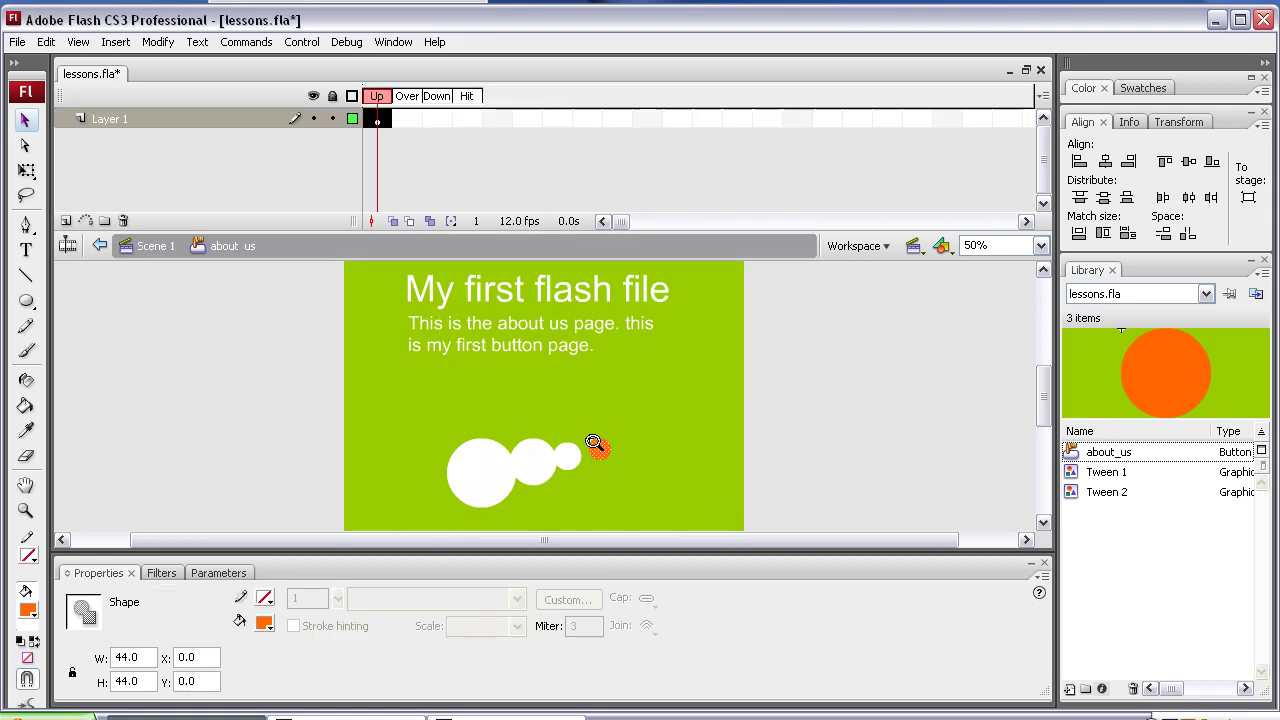
left_click(400, 112)
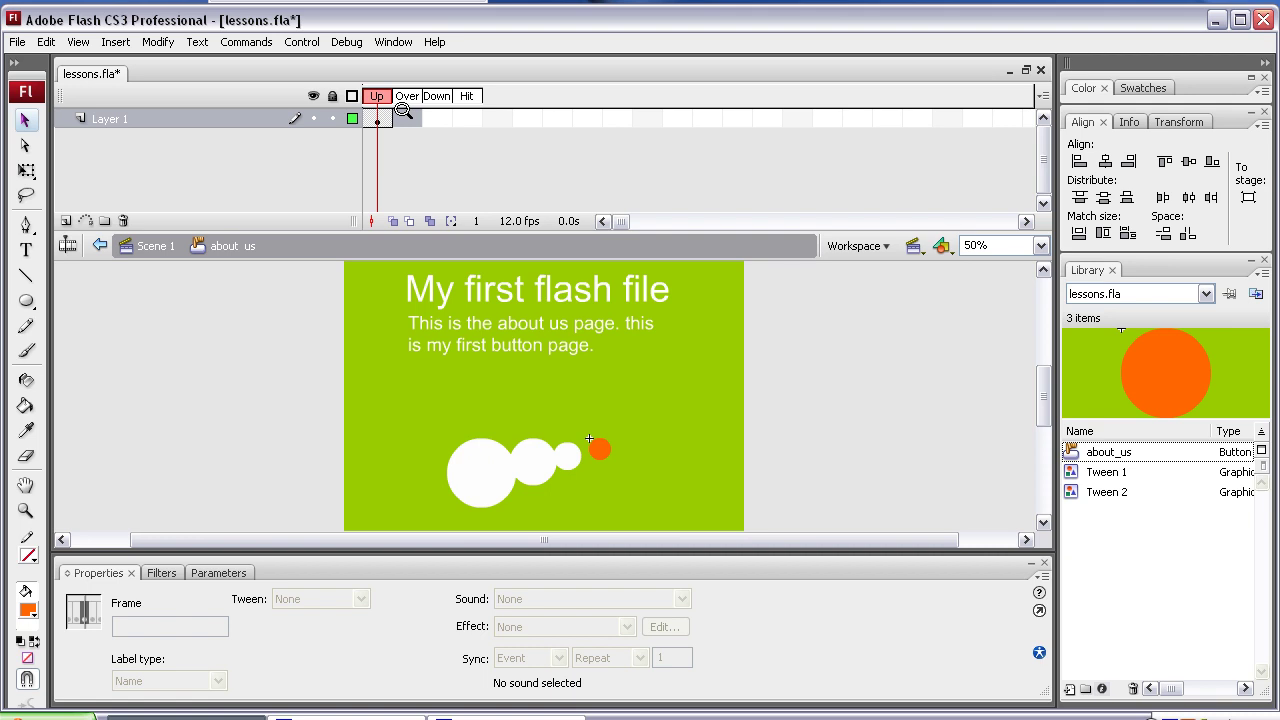
left_click(404, 118)
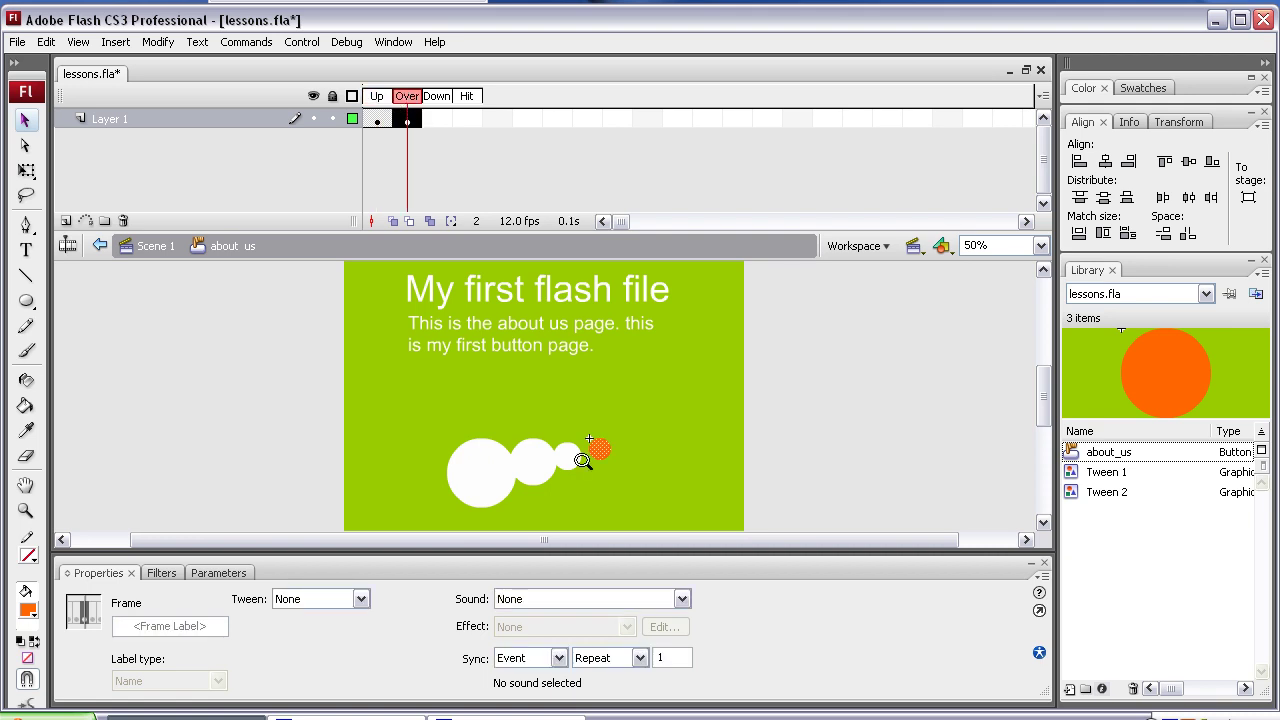
left_click(596, 447)
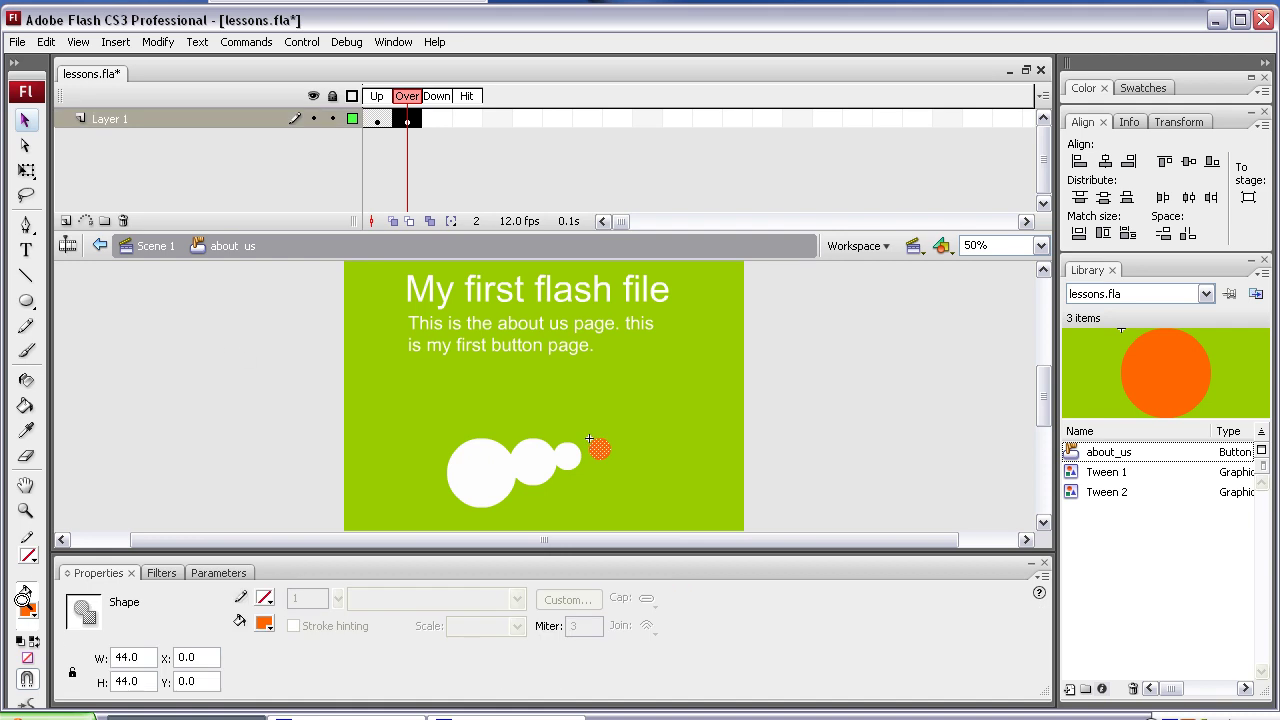
left_click(27, 609)
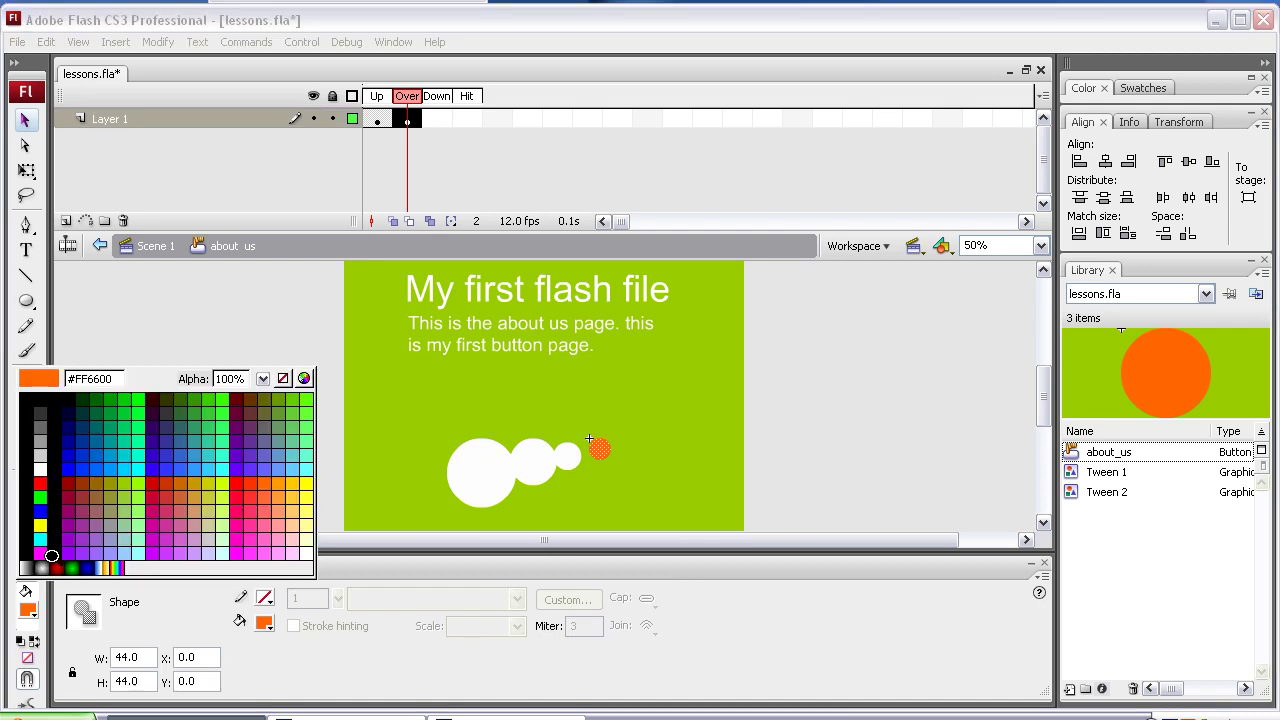
left_click(36, 462)
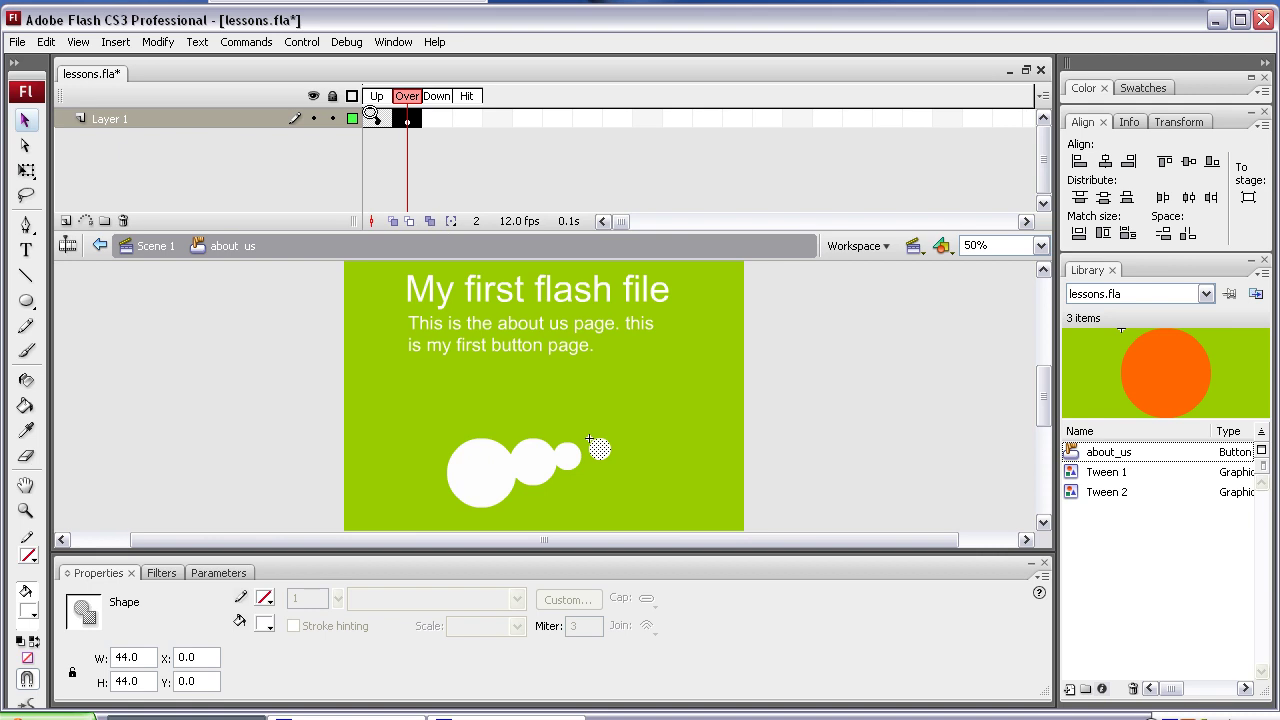
left_click(369, 114)
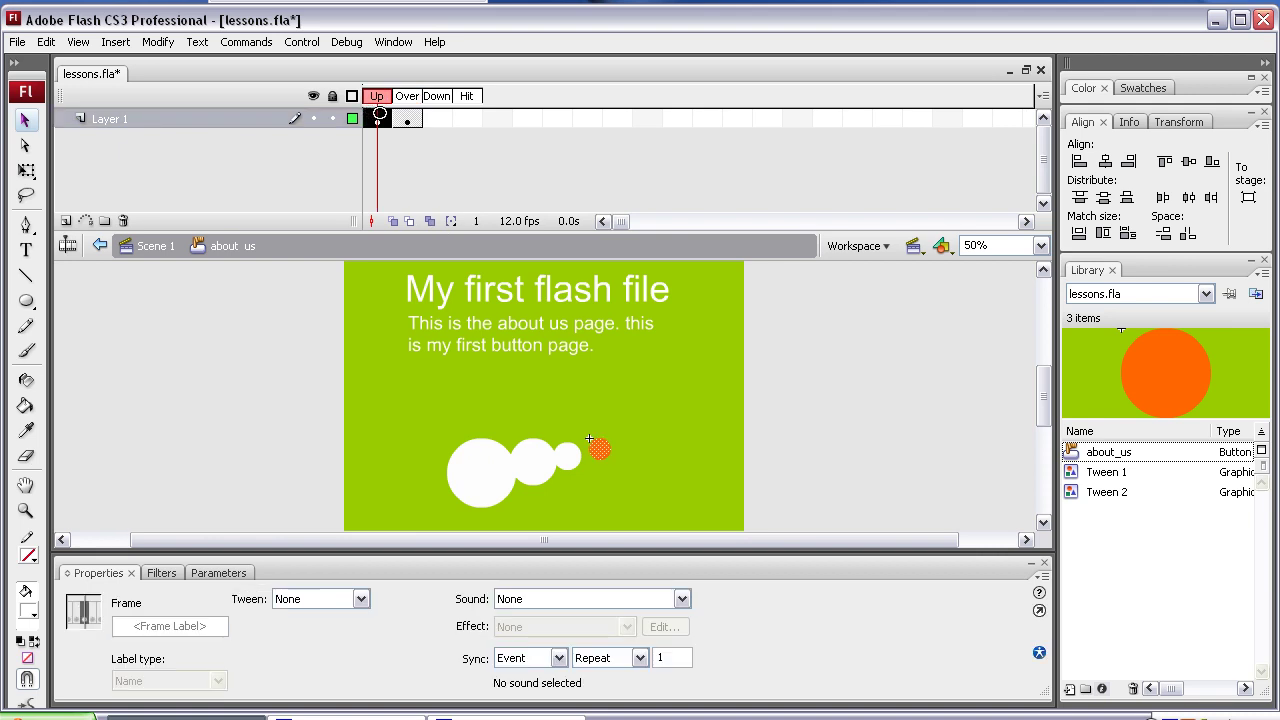
left_click(406, 118)
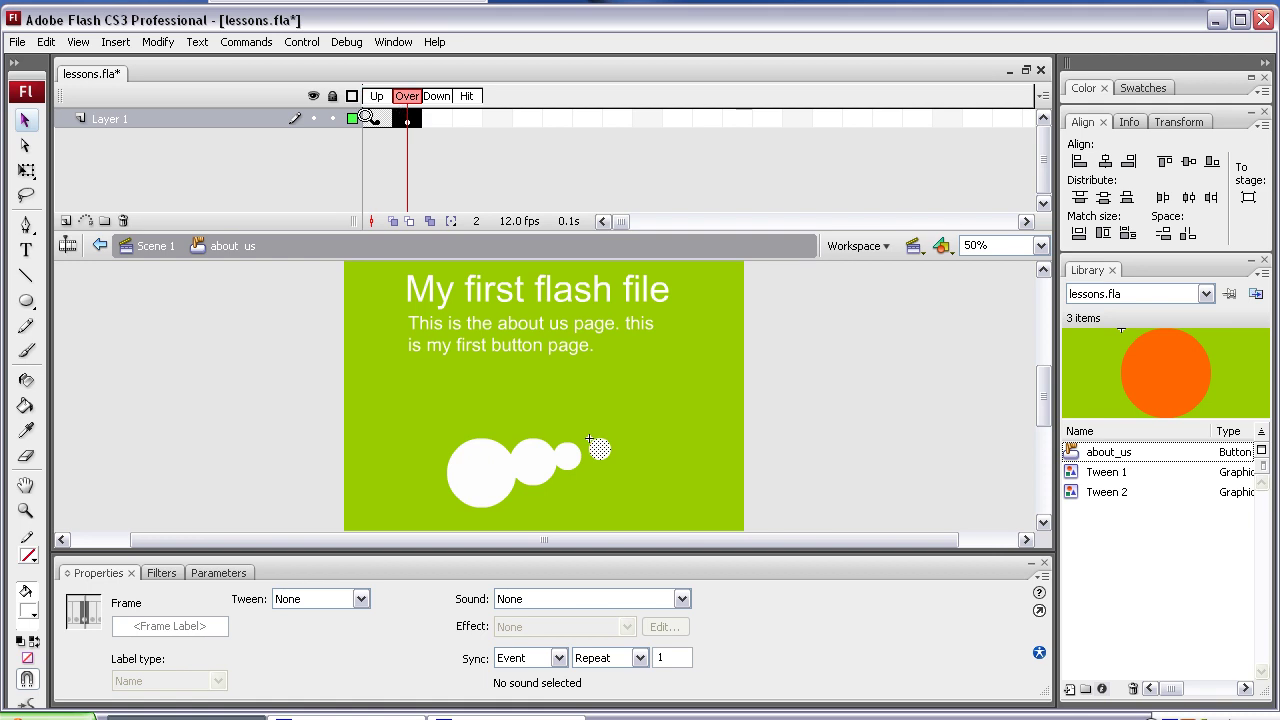
left_click(372, 118)
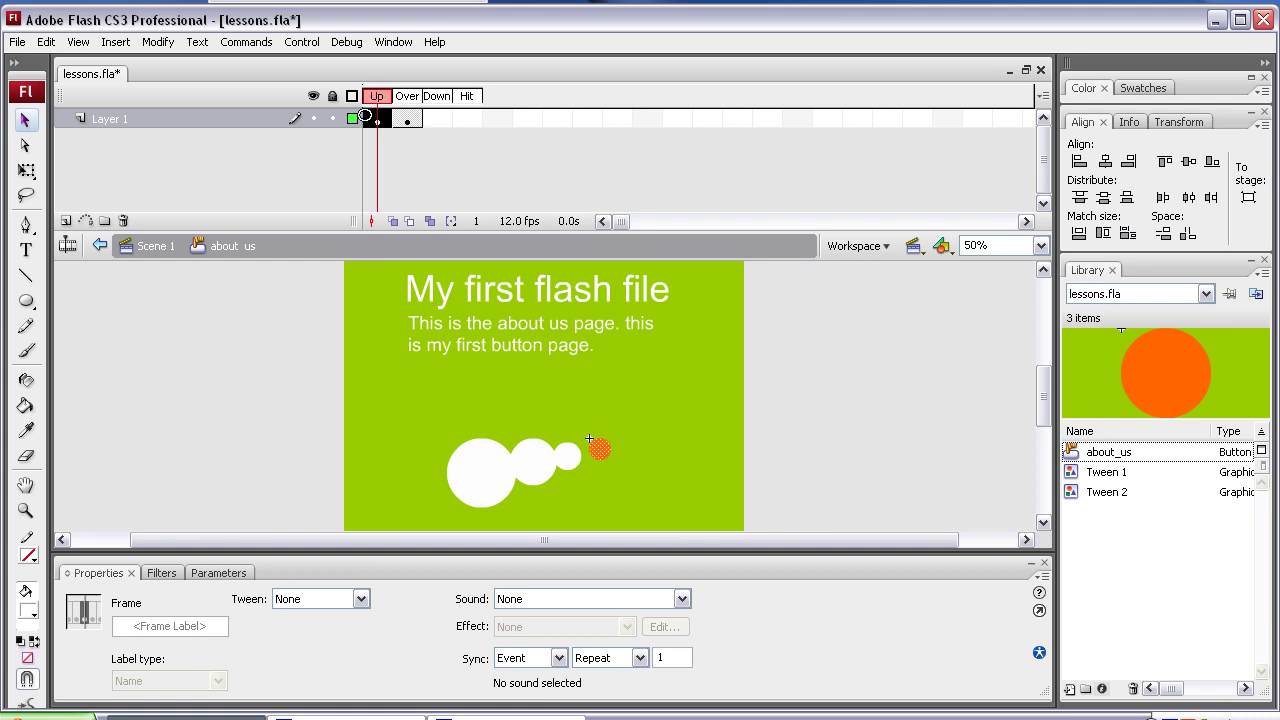
- Return to Scene 1 and open the Actions panel from the Window menu
left_click(145, 245)
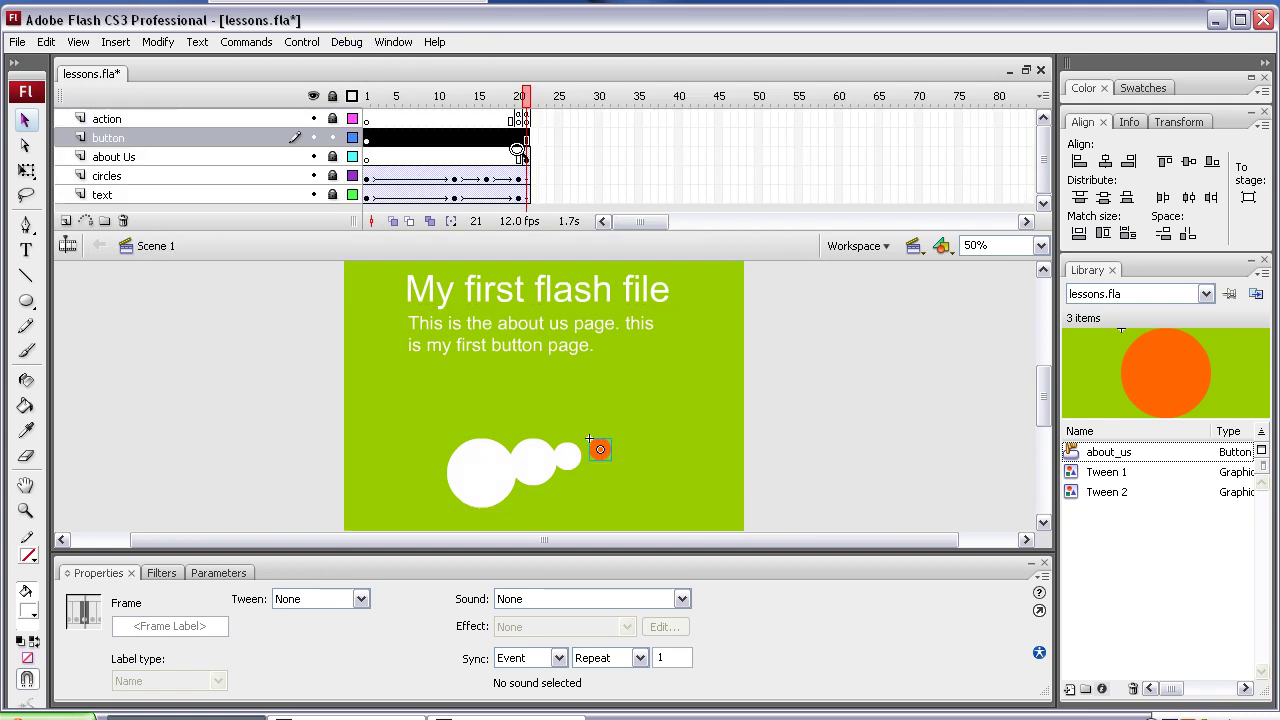
left_click(390, 41)
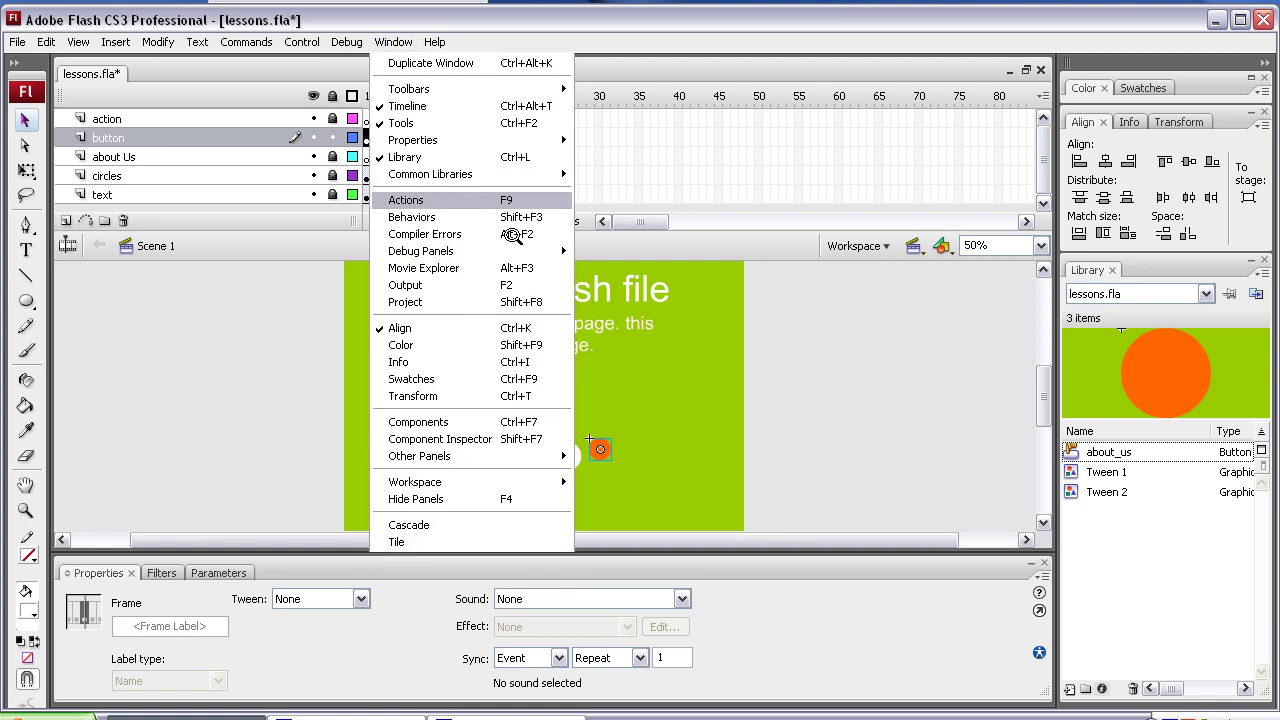
key("Return")
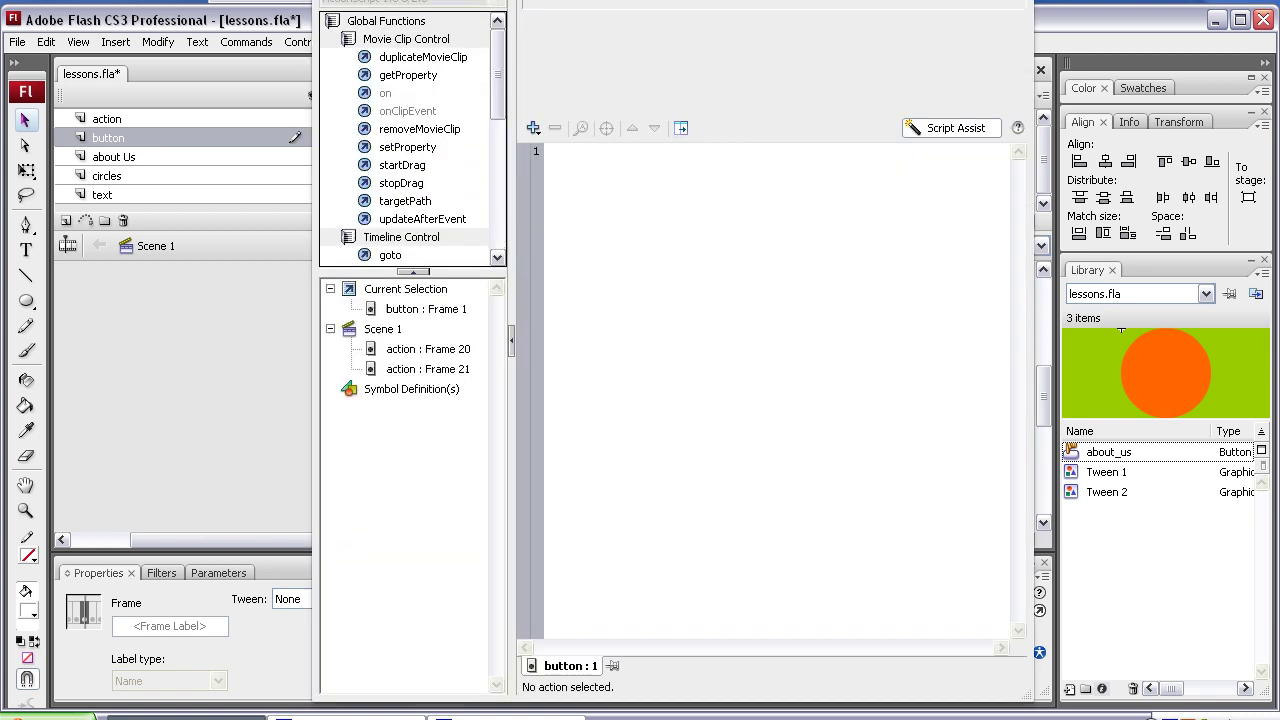
left_click_drag(1027, 692, 893, 490)
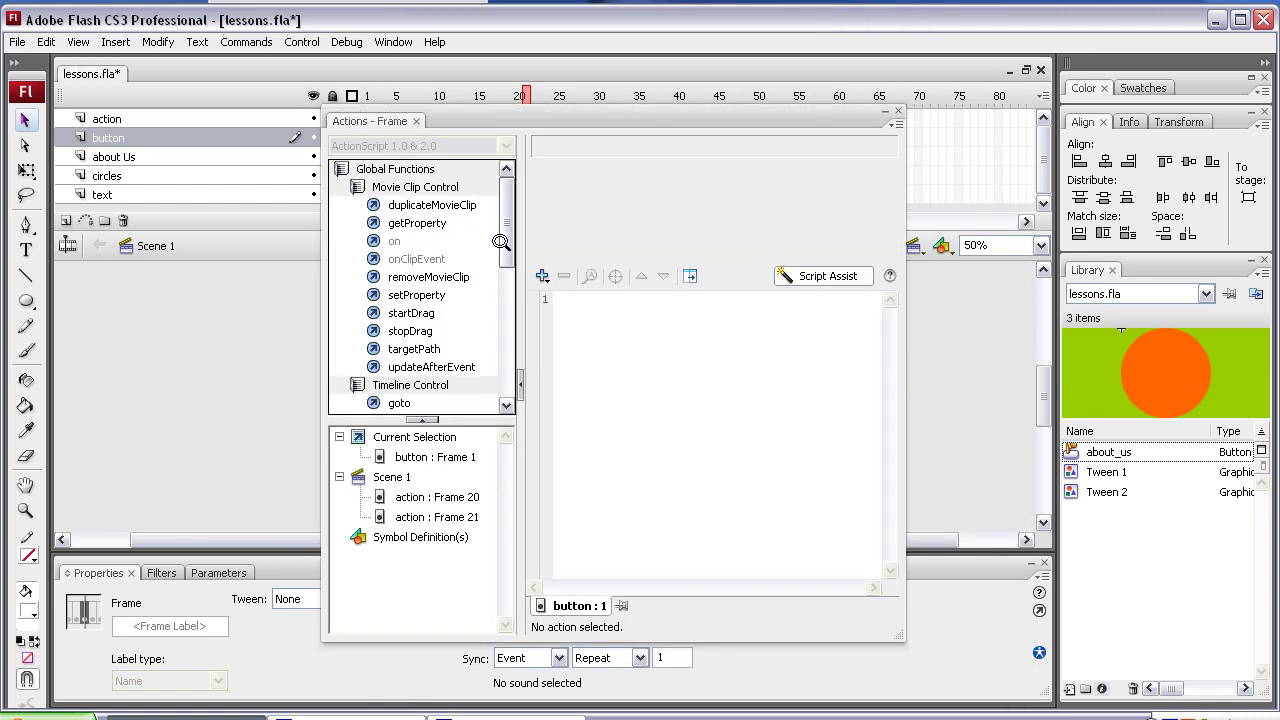
- Move the Actions panel right of the stage, try adding gotoAndPlay(1), then delete it
left_click_drag(500, 242, 500, 286)
left_click(399, 258)
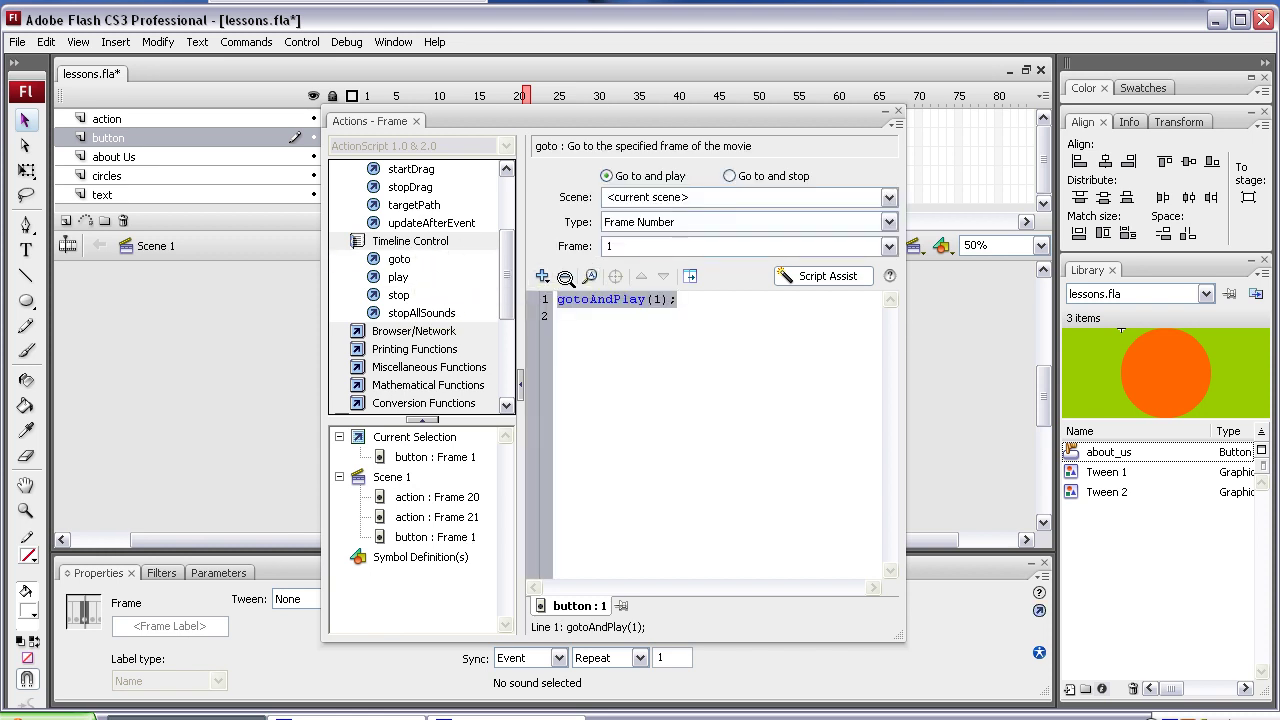
left_click_drag(564, 115, 837, 118)
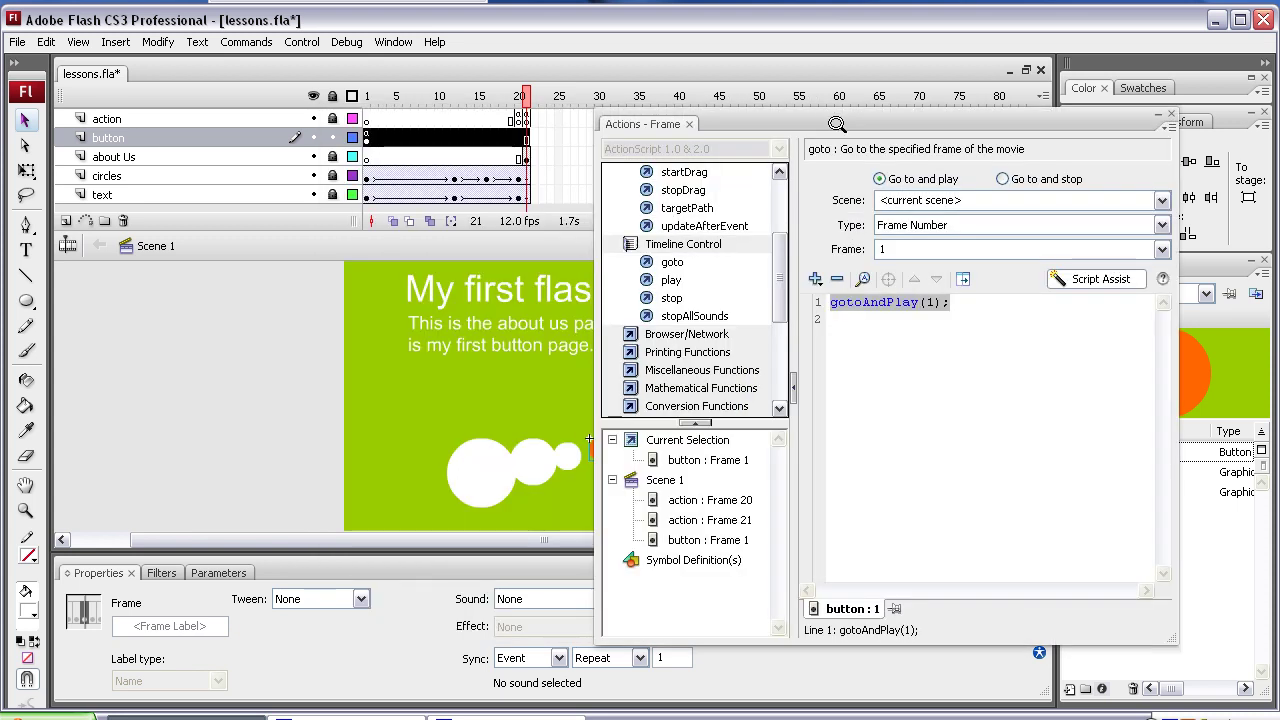
left_click(832, 278)
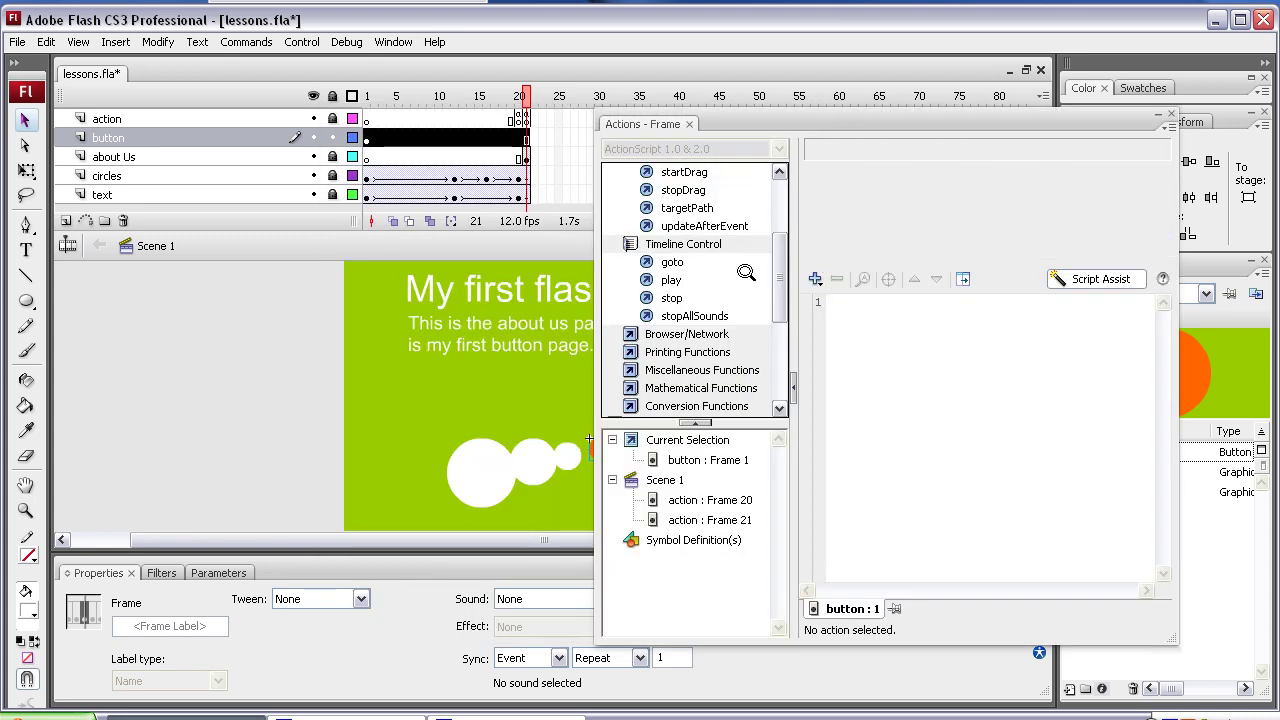
left_click_drag(776, 251, 781, 186)
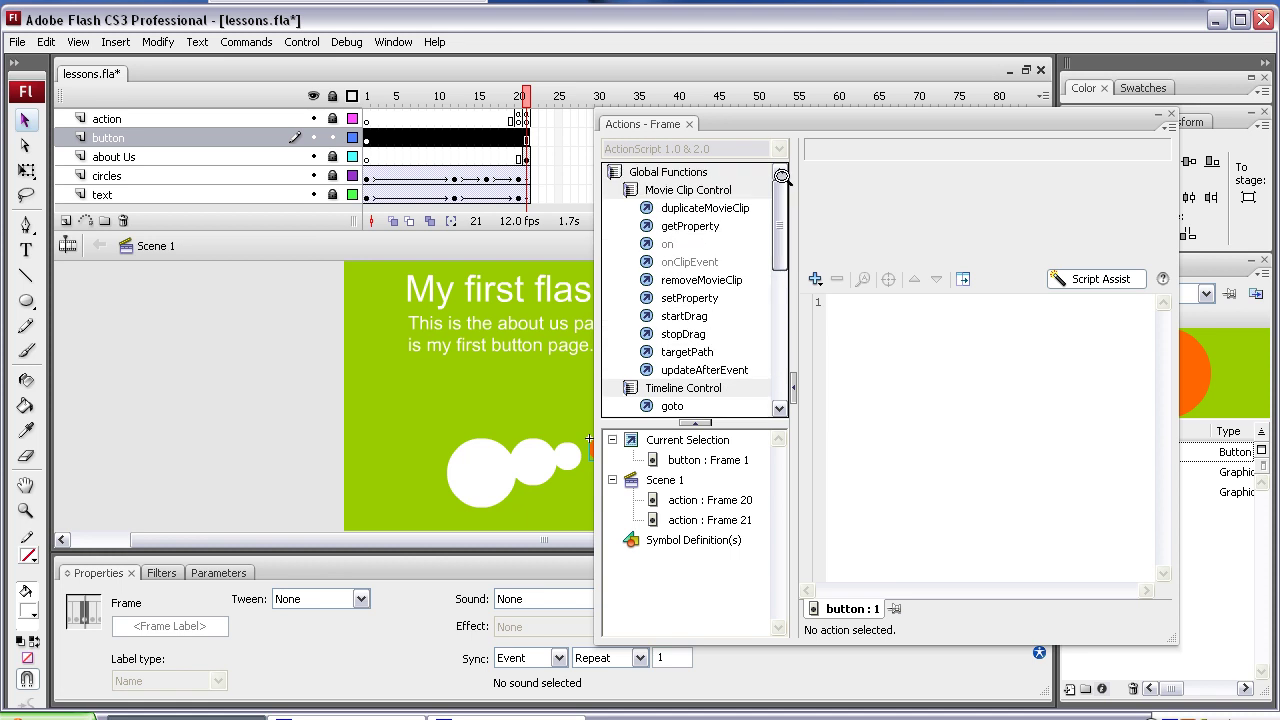
left_click(632, 190)
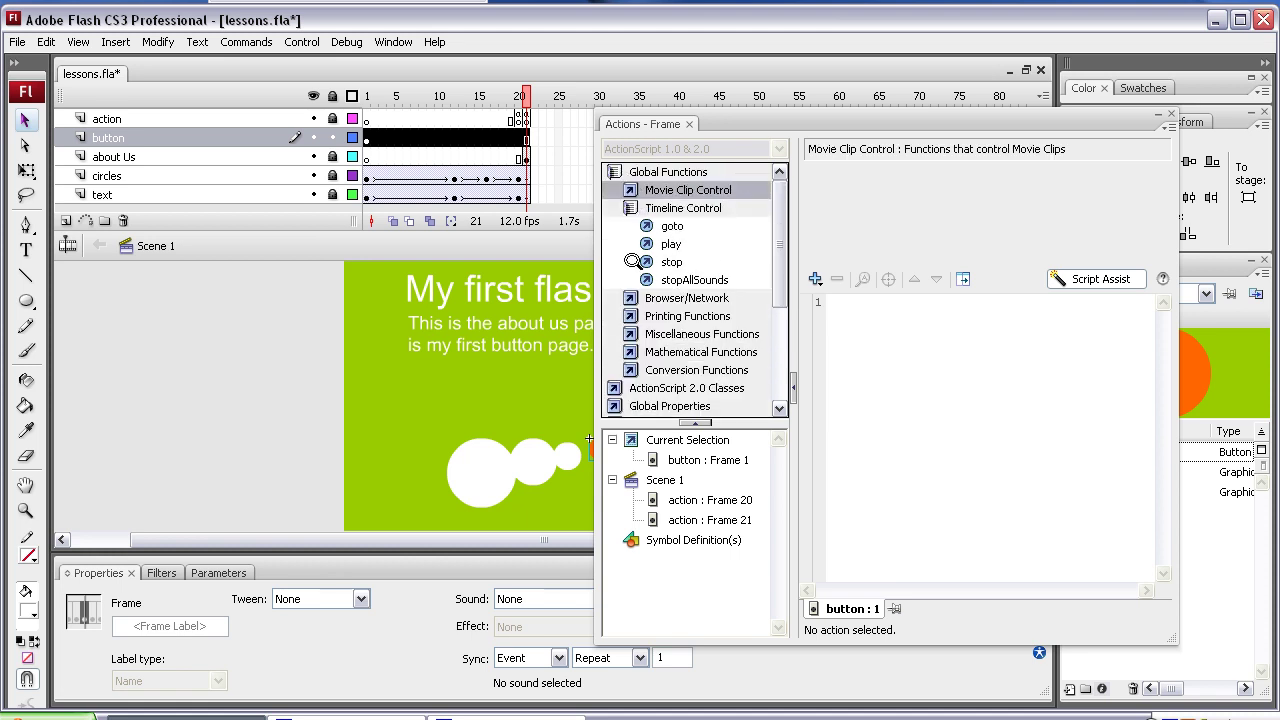
left_click(638, 220)
double_click(640, 220)
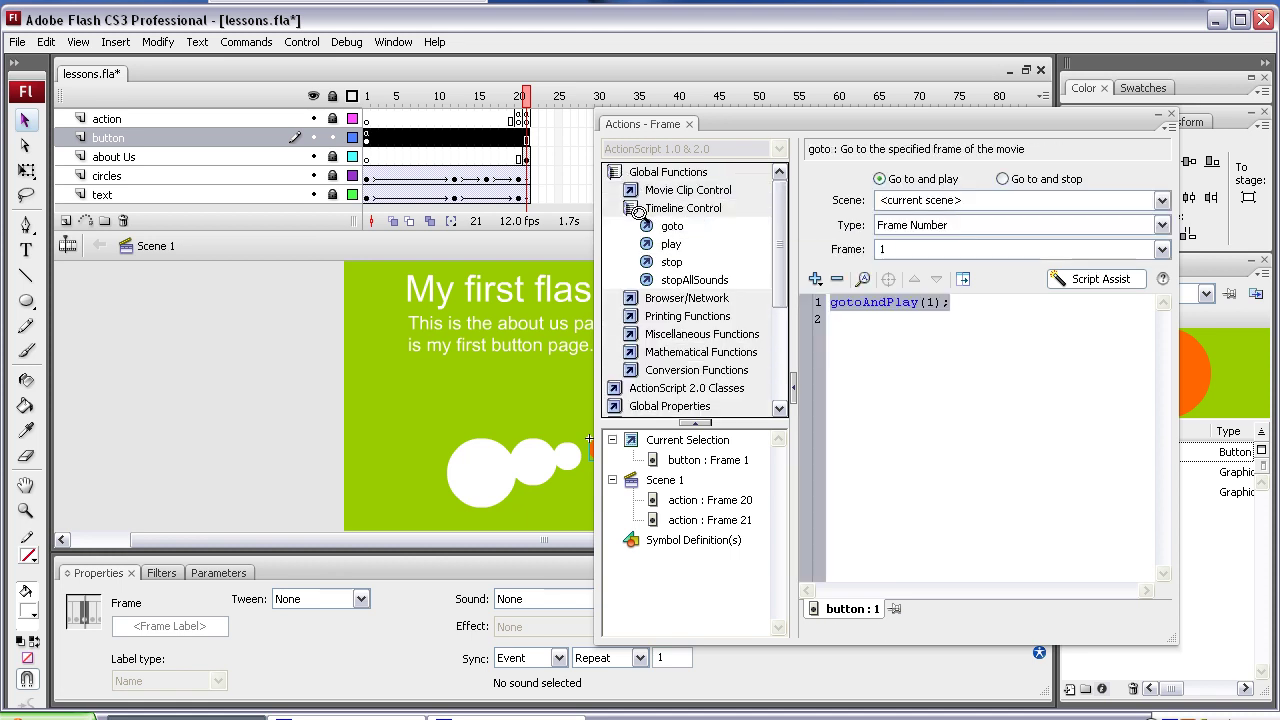
left_click(837, 279)
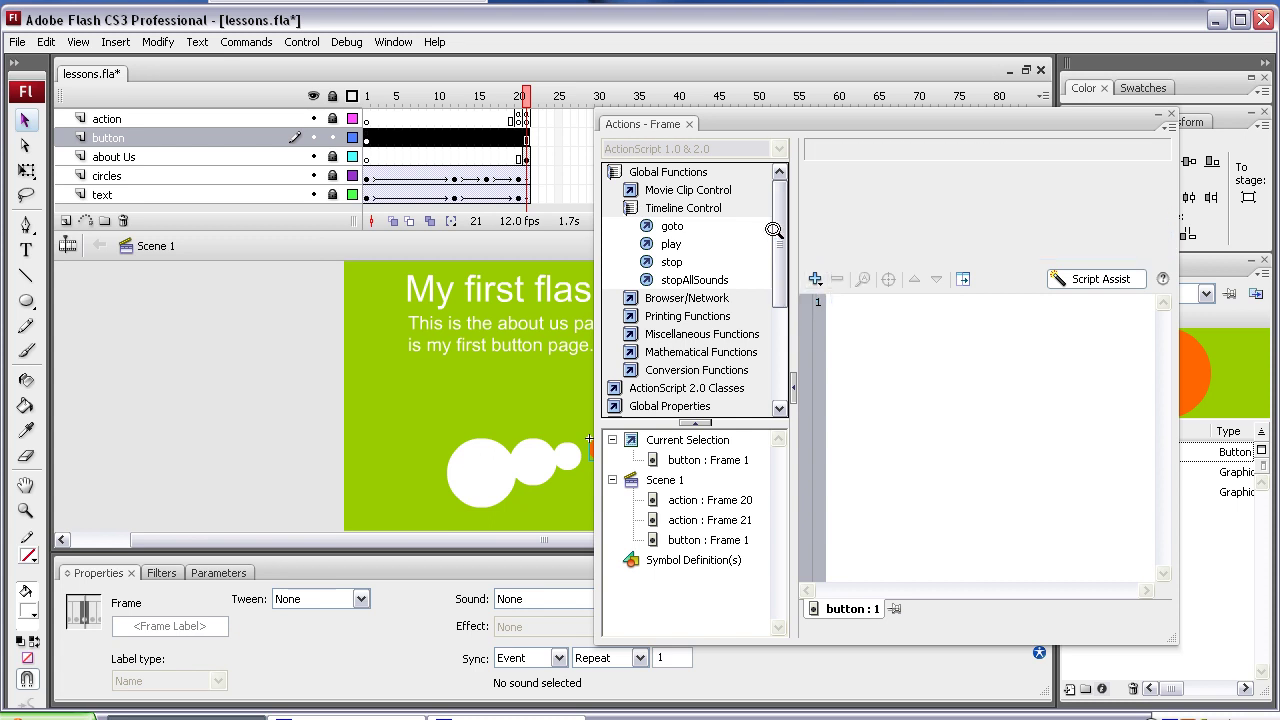
left_click(628, 189)
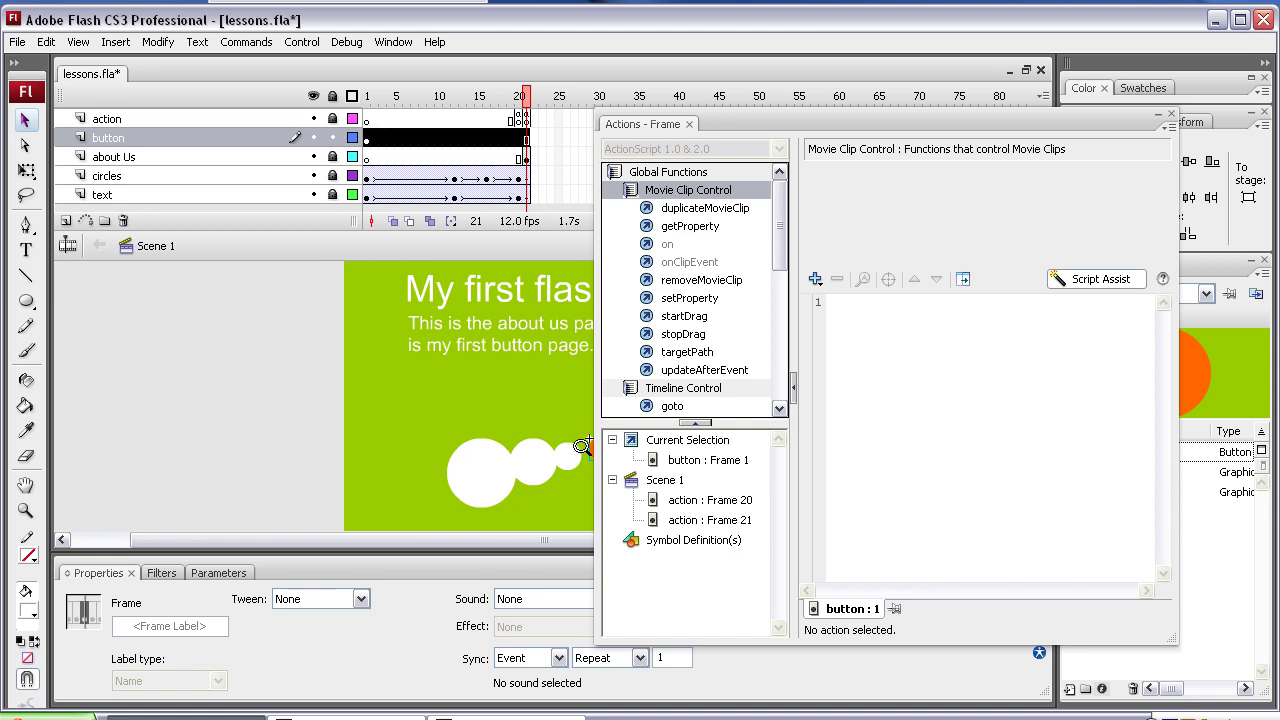
- Select the about_us button instance, add a goto action, then delete that first script
left_click(583, 446)
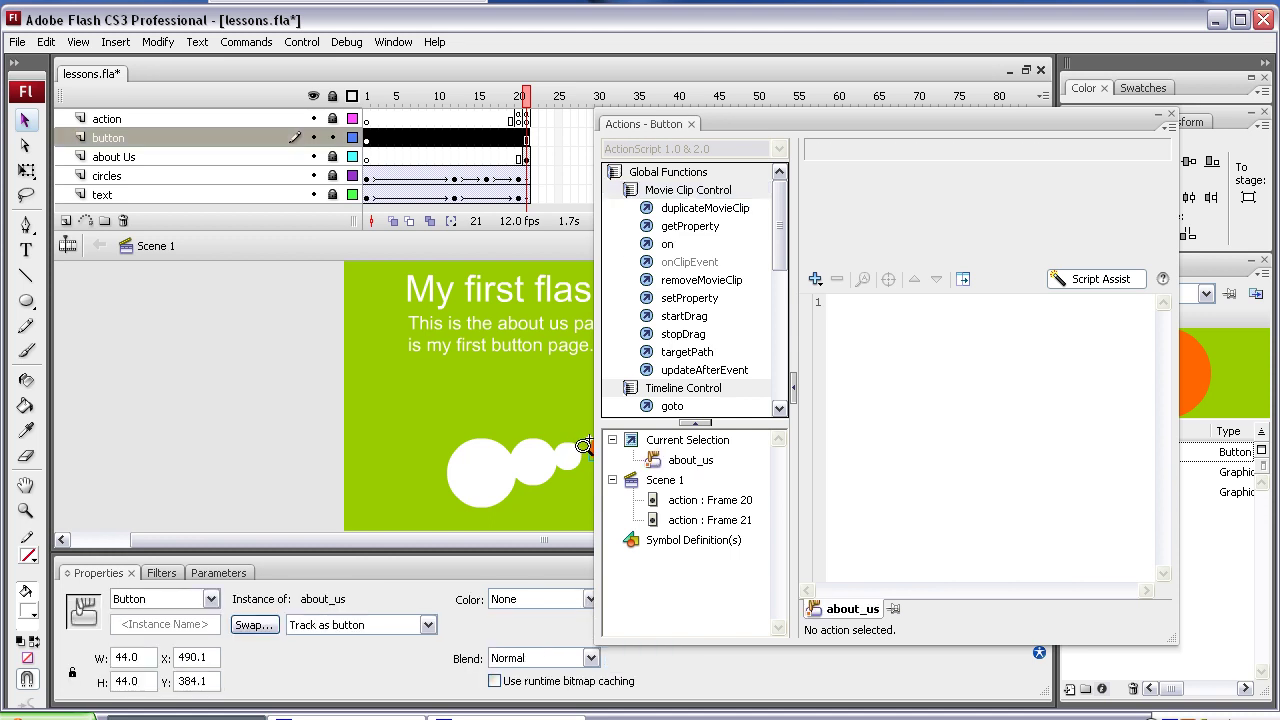
left_click_drag(729, 108, 781, 112)
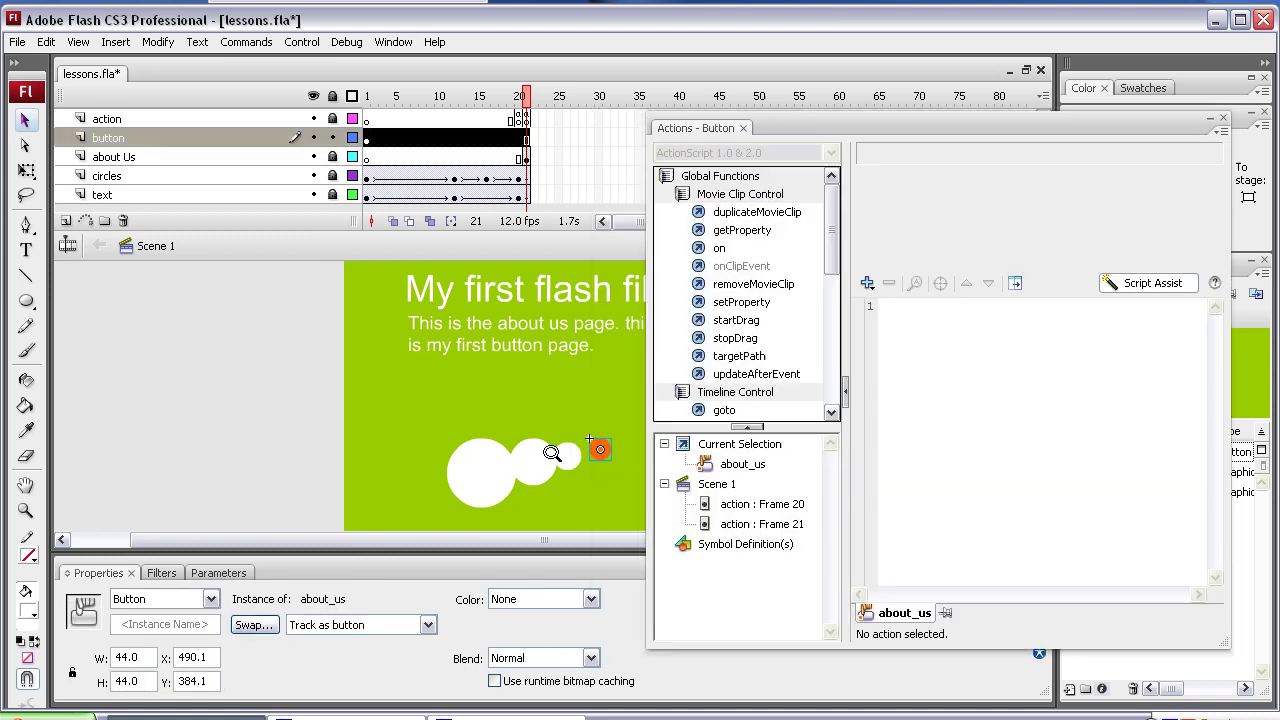
left_click(592, 414)
left_click(596, 446)
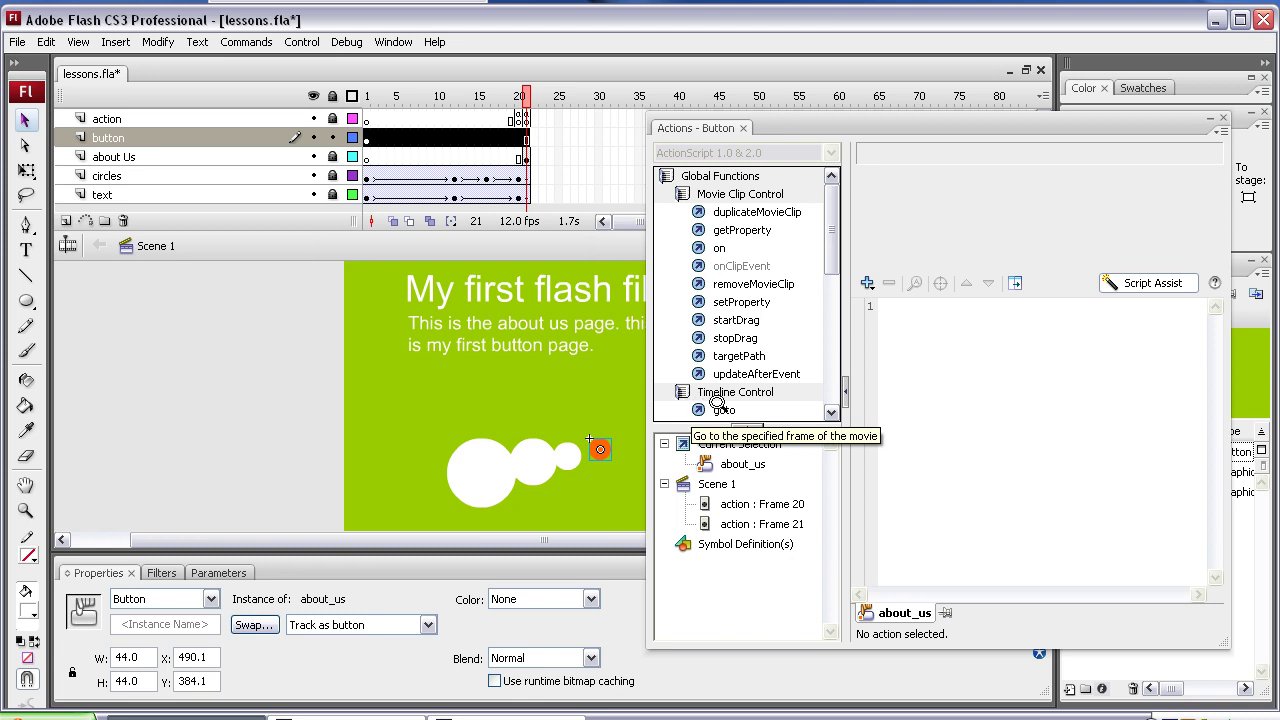
double_click(717, 404)
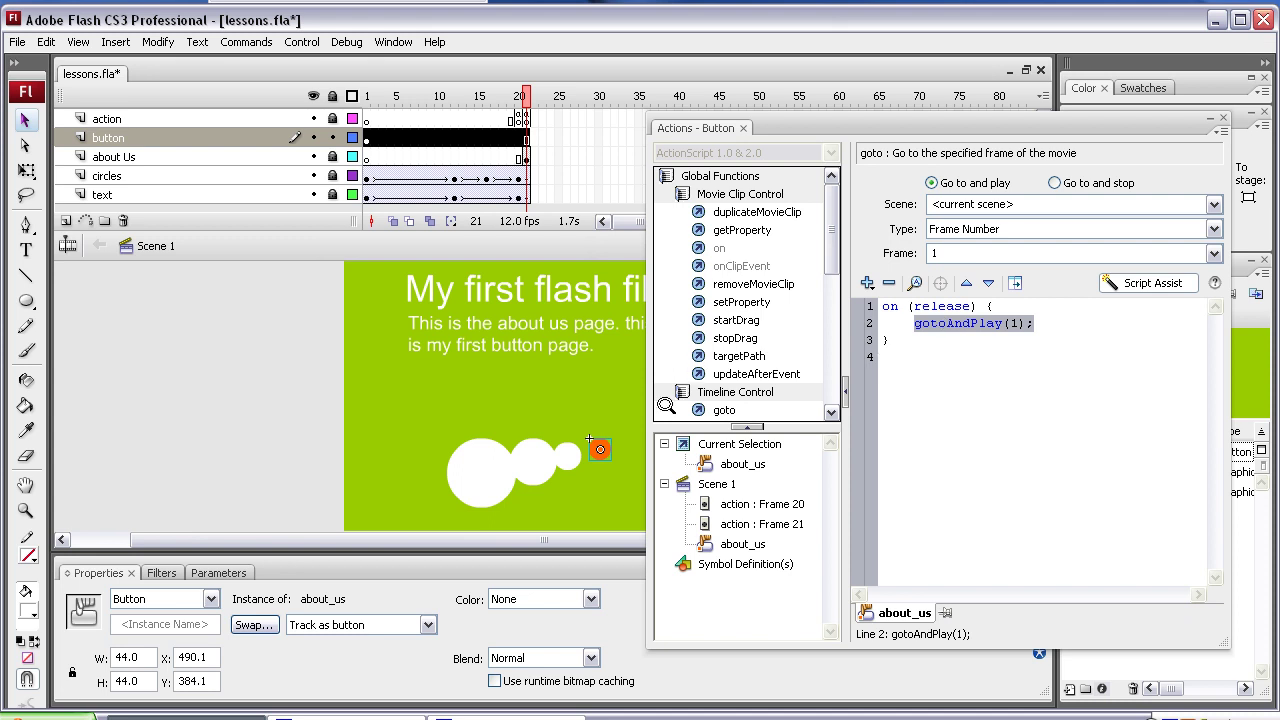
left_click(884, 340)
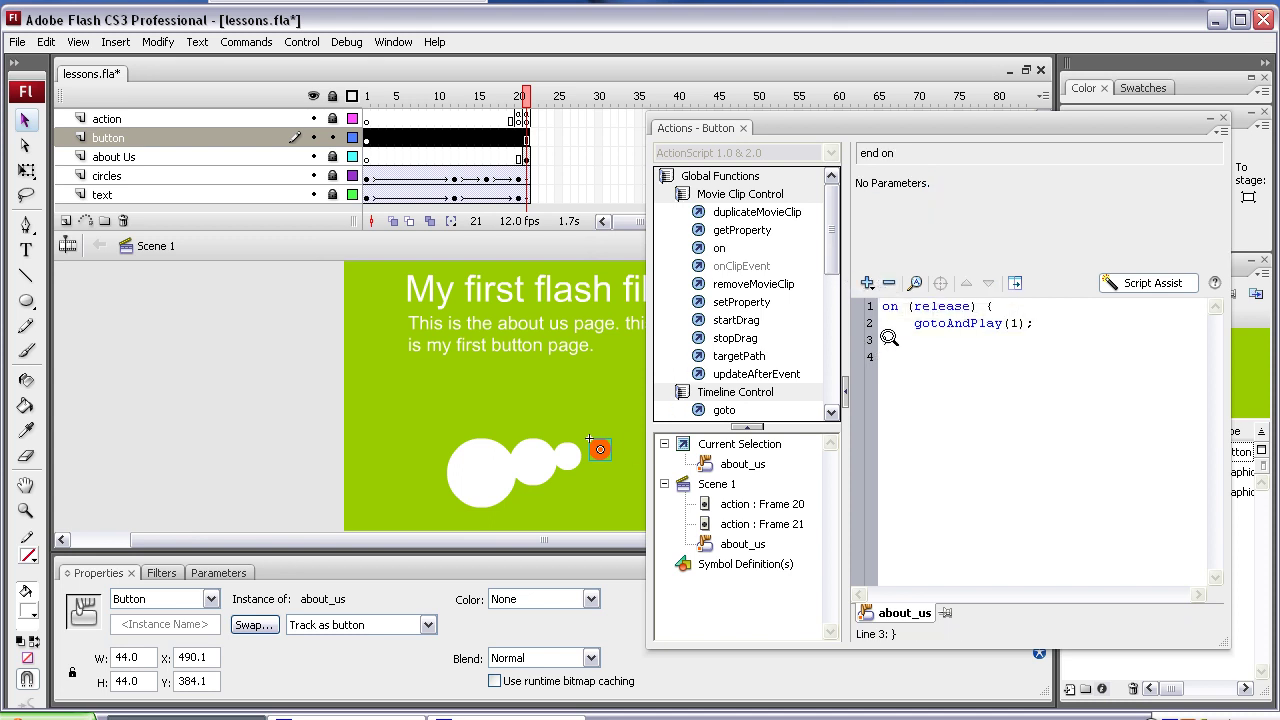
left_click(887, 282)
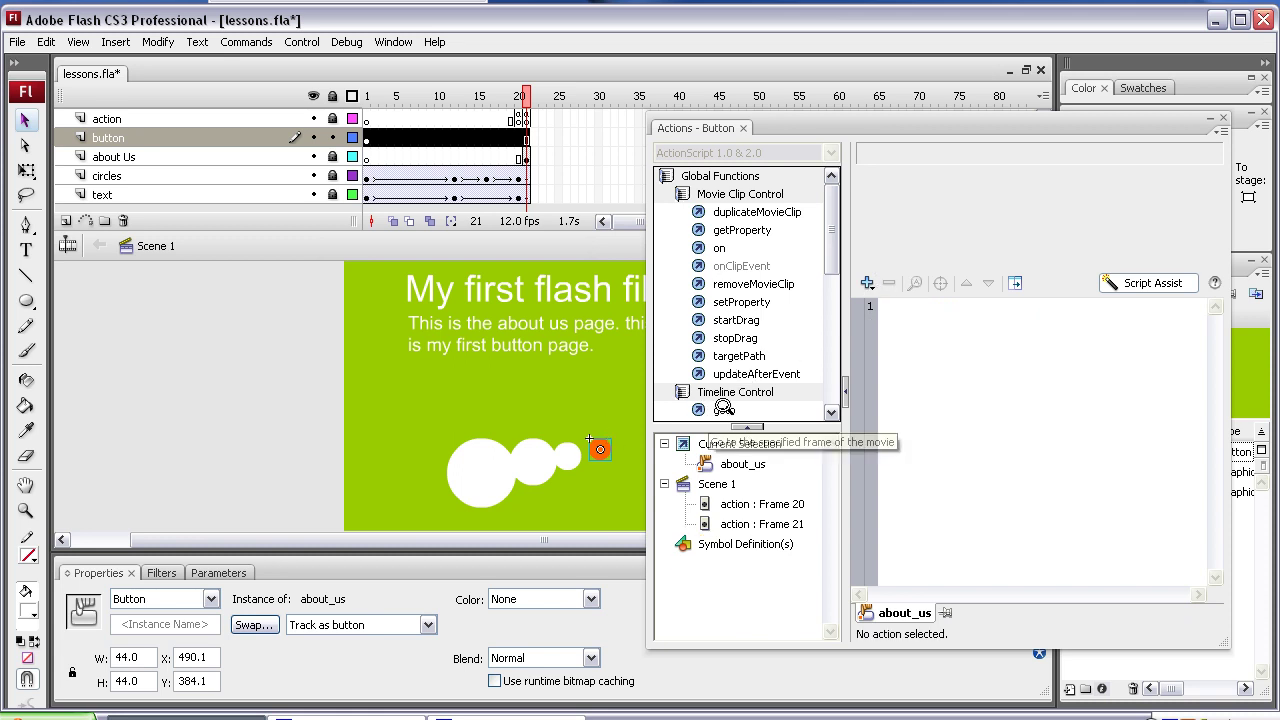
- Re-add goto with the event set to Press instead of Release, then turn off Script Assist
double_click(722, 410)
left_click(890, 305)
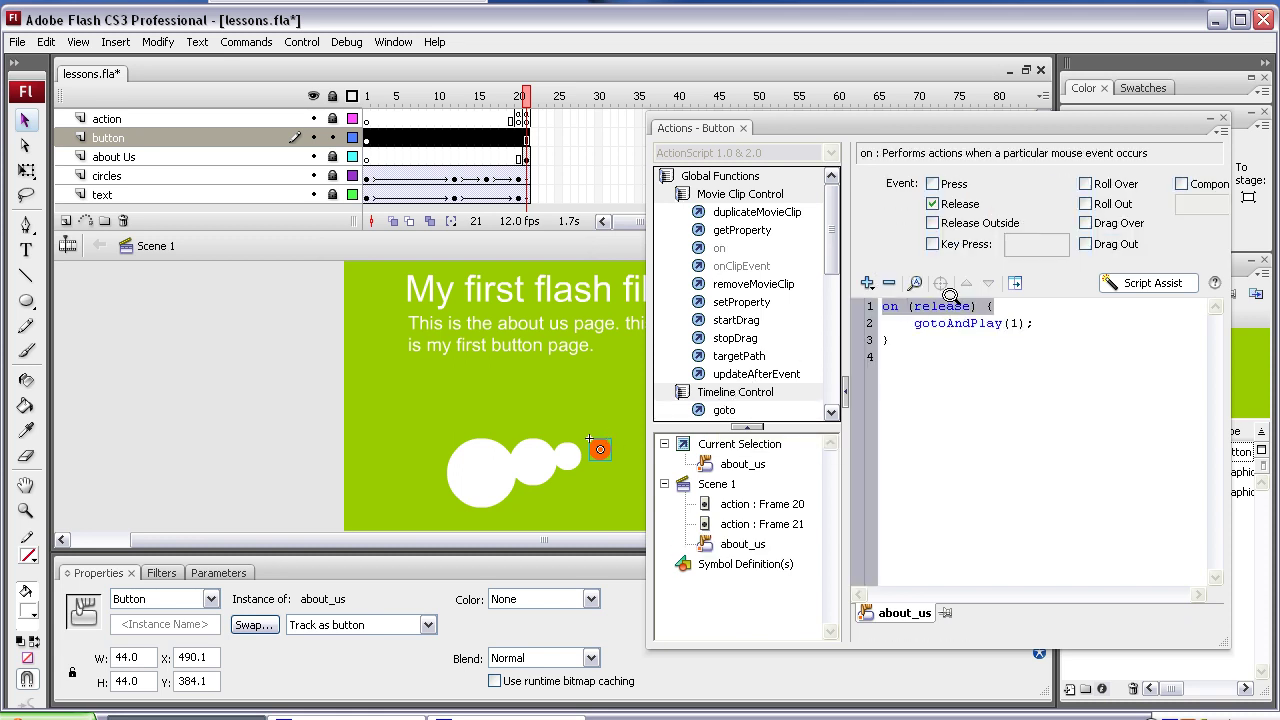
left_click(932, 184)
left_click(932, 203)
left_click(1141, 286)
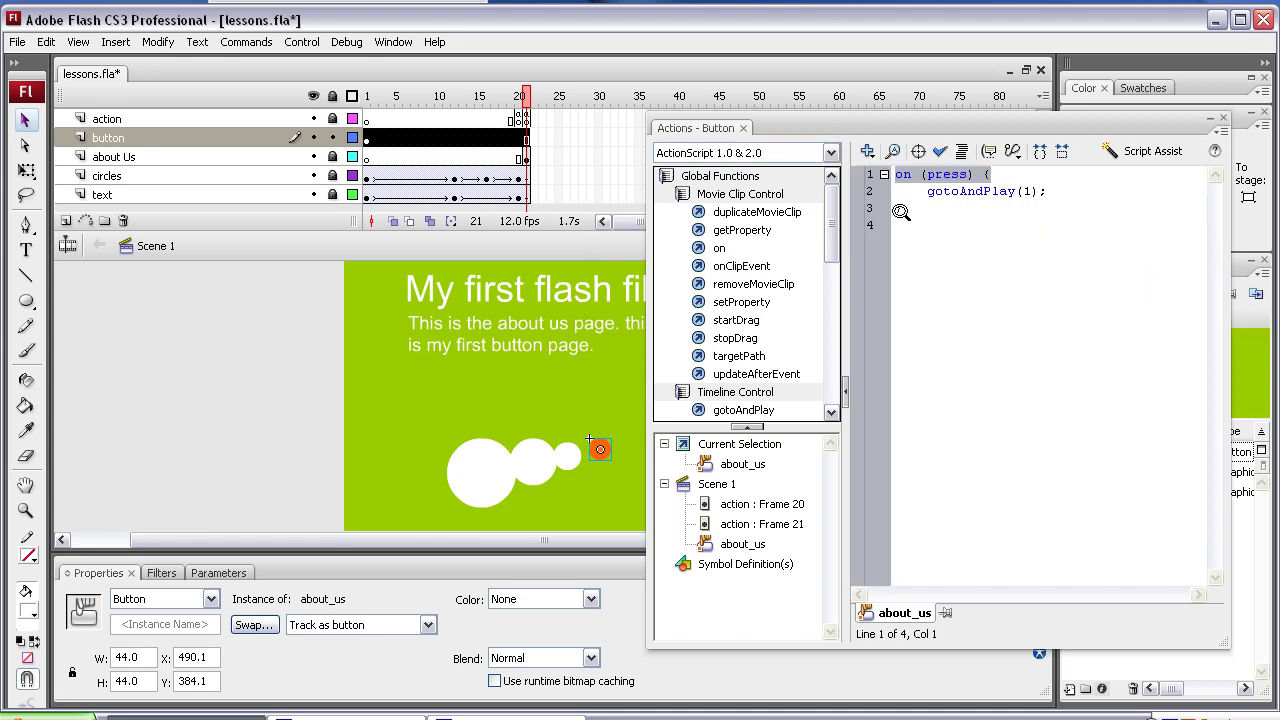
- With Script Assist on, set the goto target frame to 21, review the script and close Actions
left_click(1143, 150)
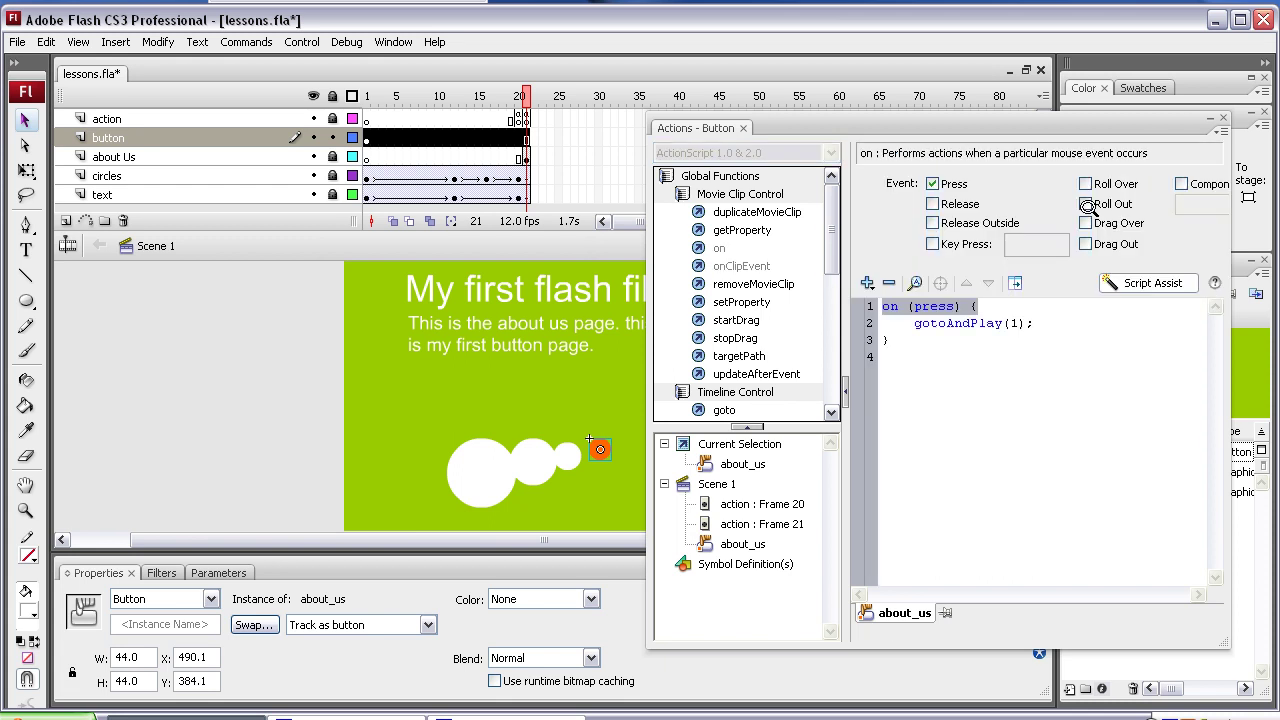
left_click(968, 323)
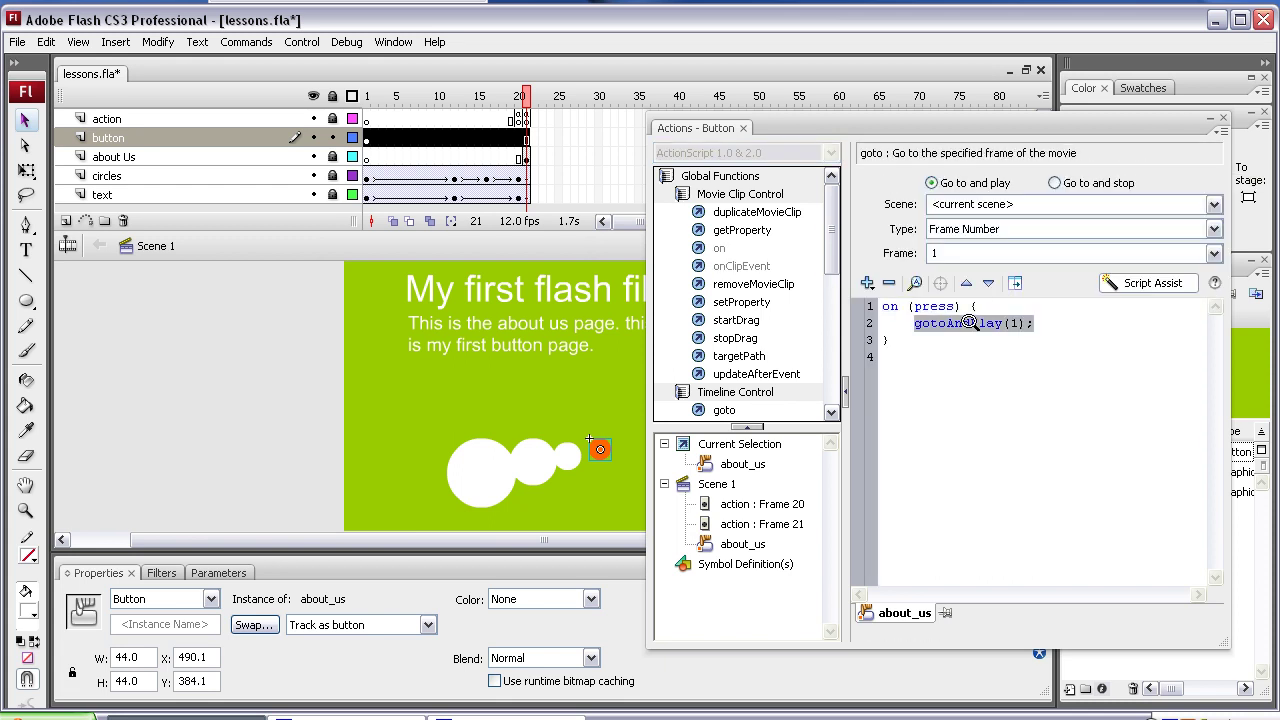
left_click(930, 252)
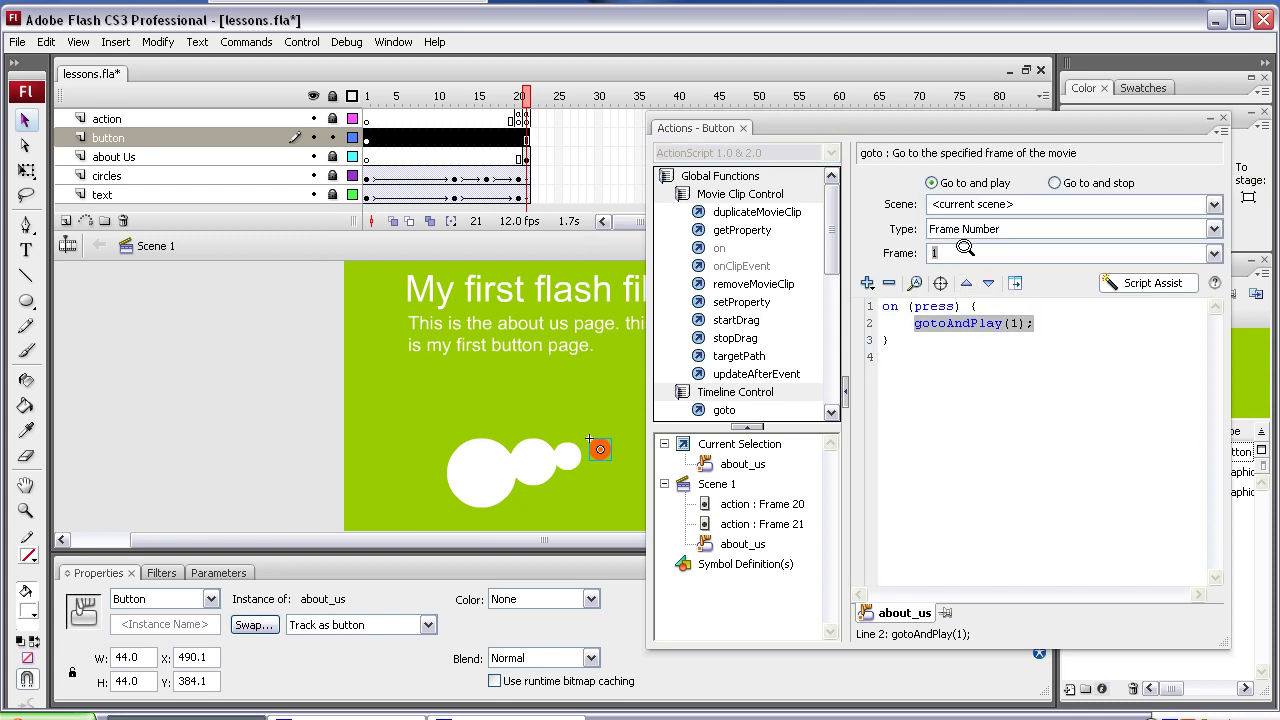
type("21")
left_click(893, 340)
left_click(962, 322)
left_click(968, 305)
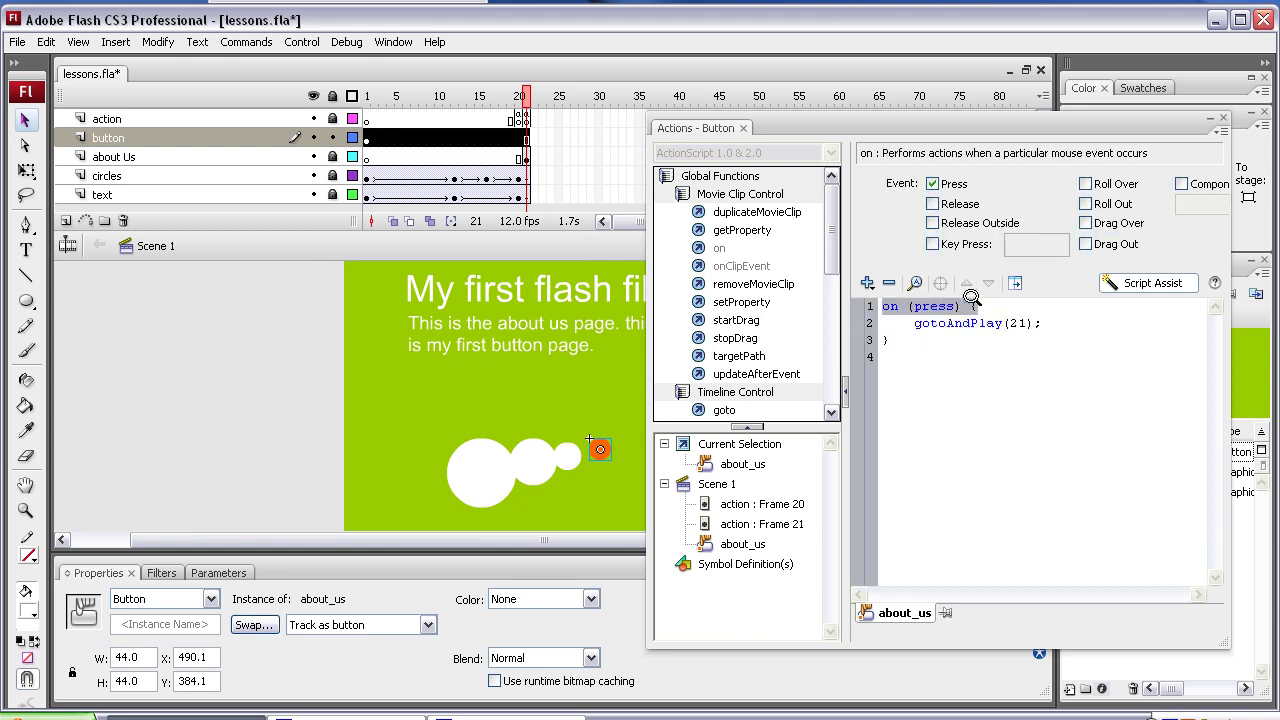
left_click(1222, 117)
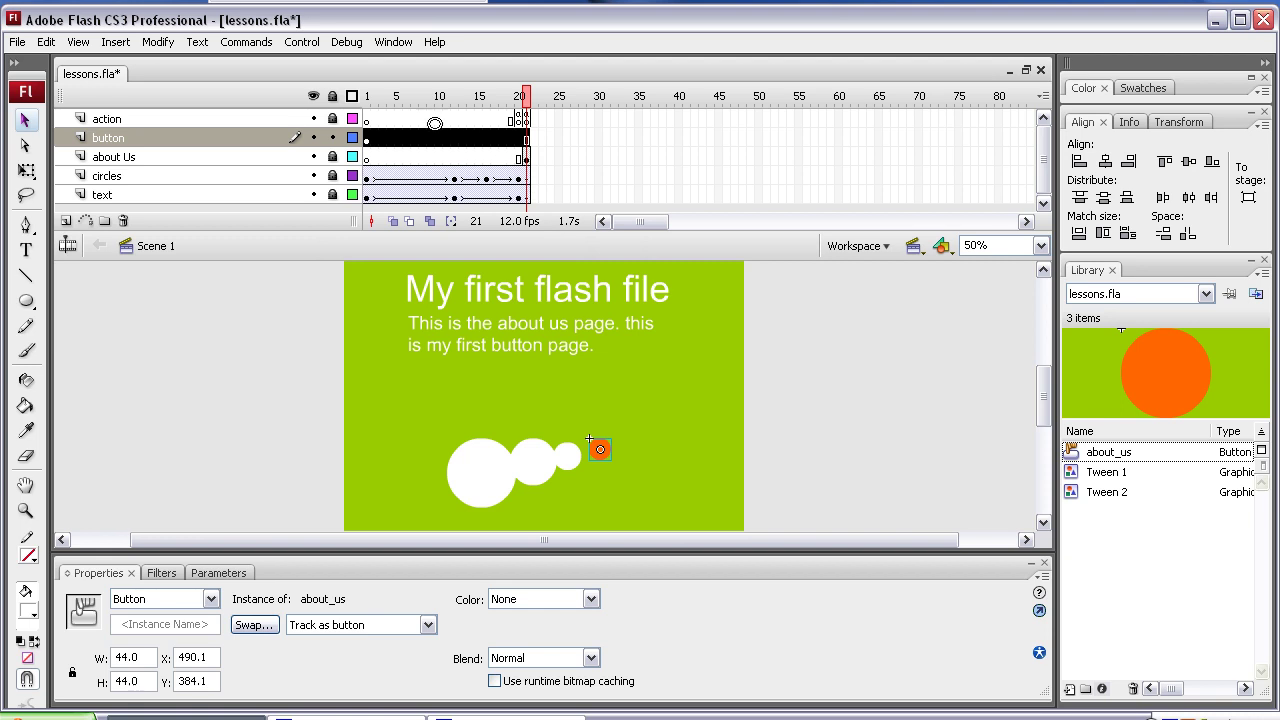
left_click(366, 135)
left_click_drag(389, 133, 480, 133)
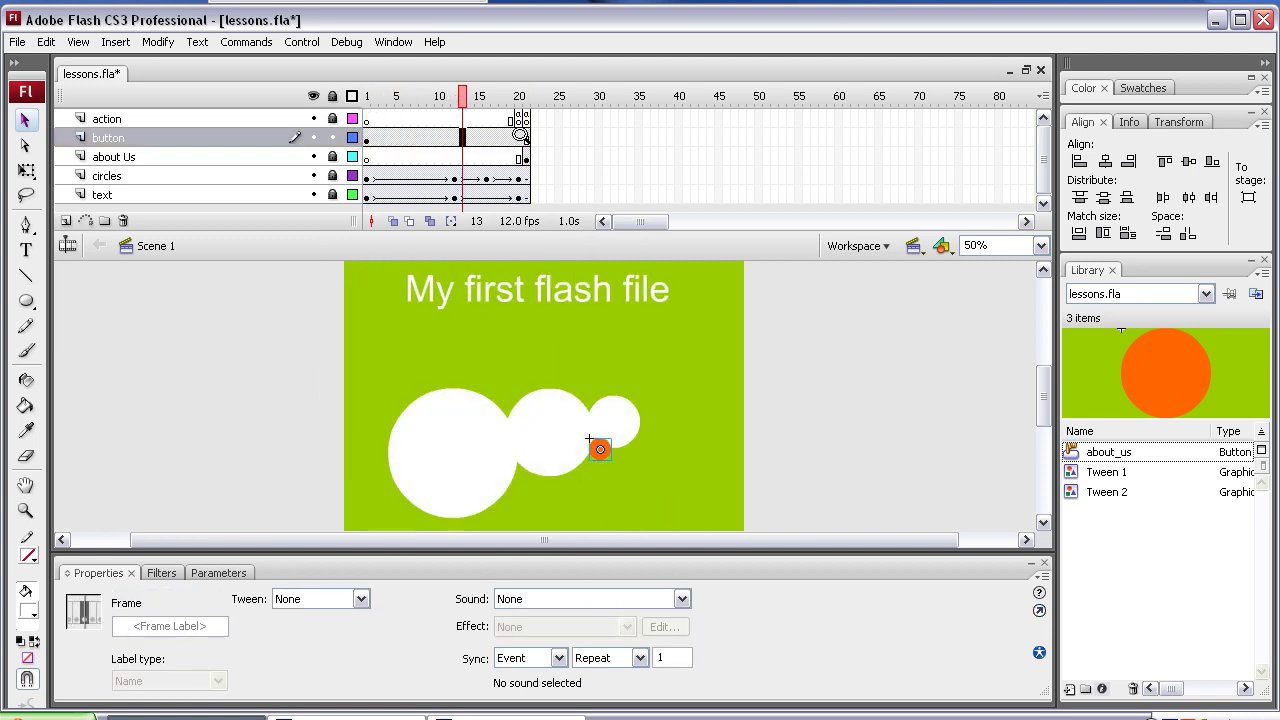
key("Return")
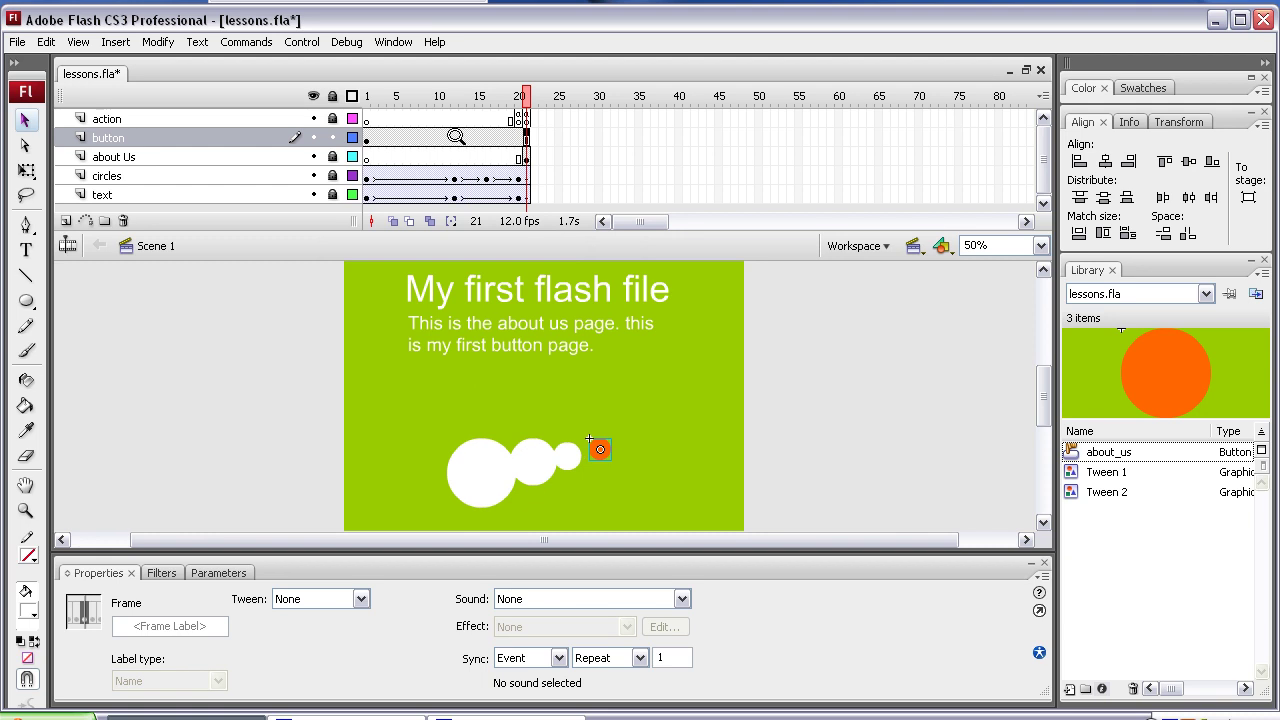
left_click(512, 130)
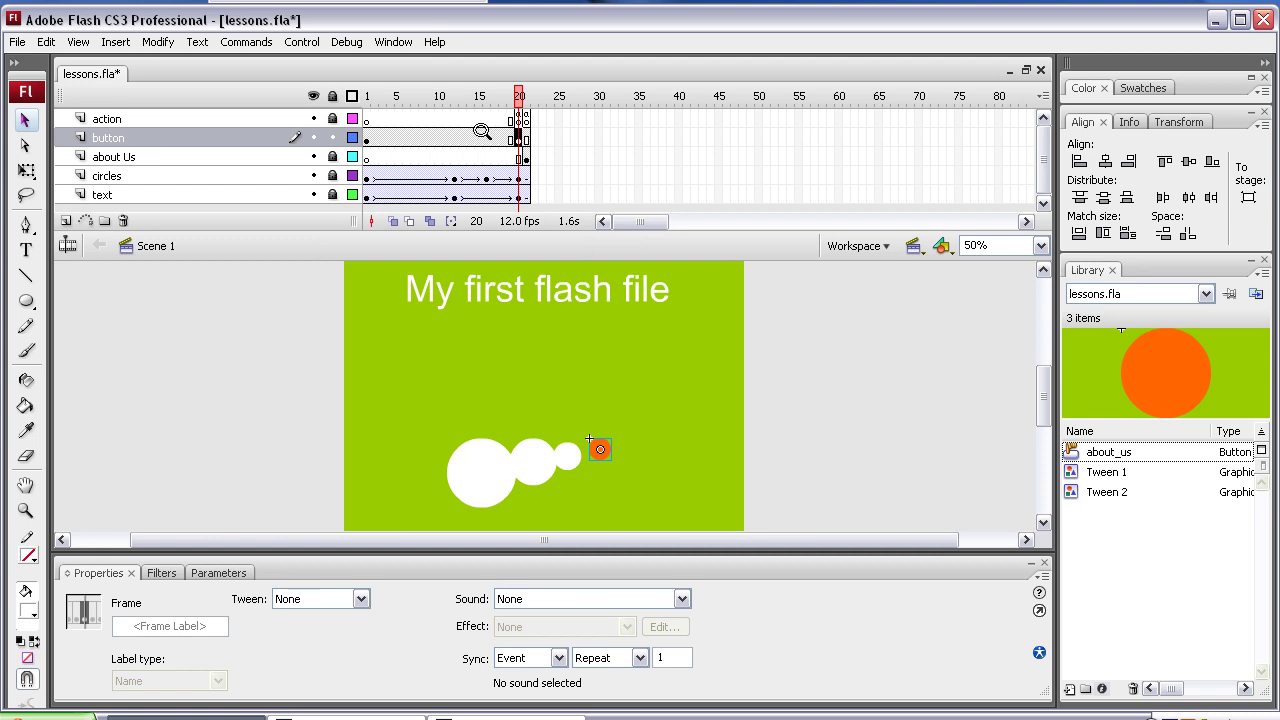
left_click(477, 134)
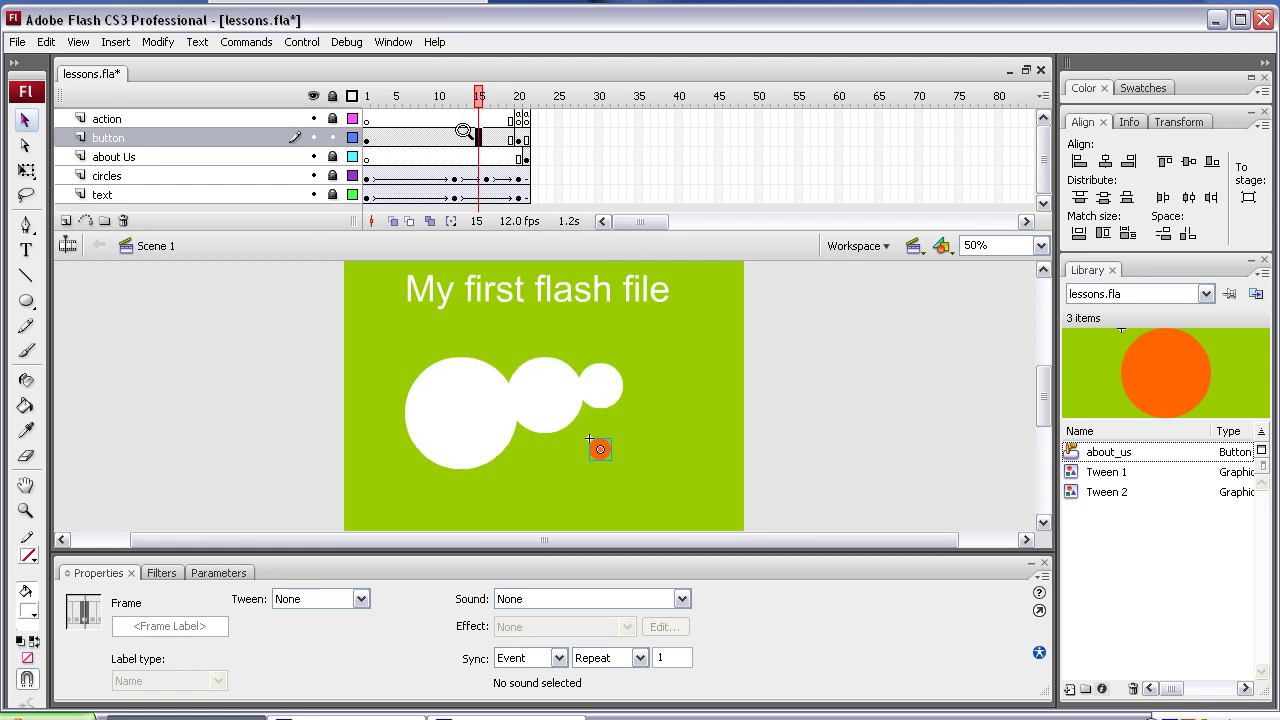
left_click(466, 134)
- Create a motion tween over frames 1–19 of the button layer
left_click(366, 134)
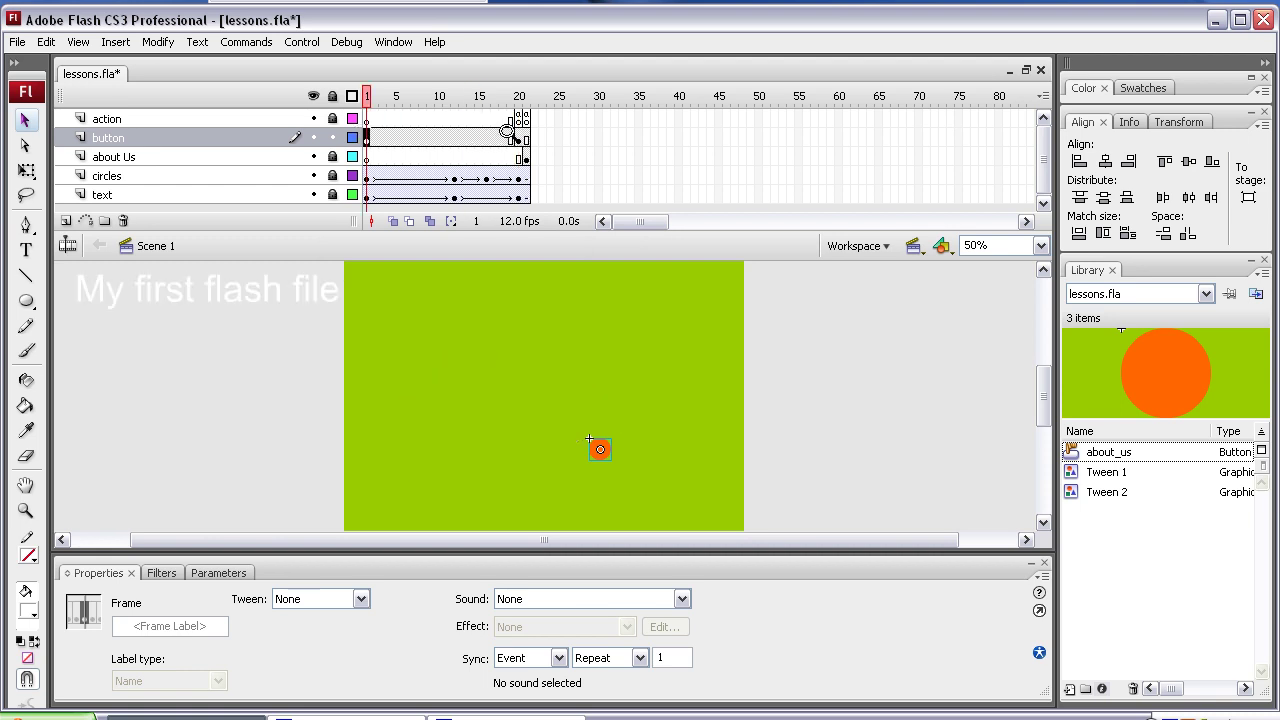
left_click(511, 134, "shift")
right_click(470, 136)
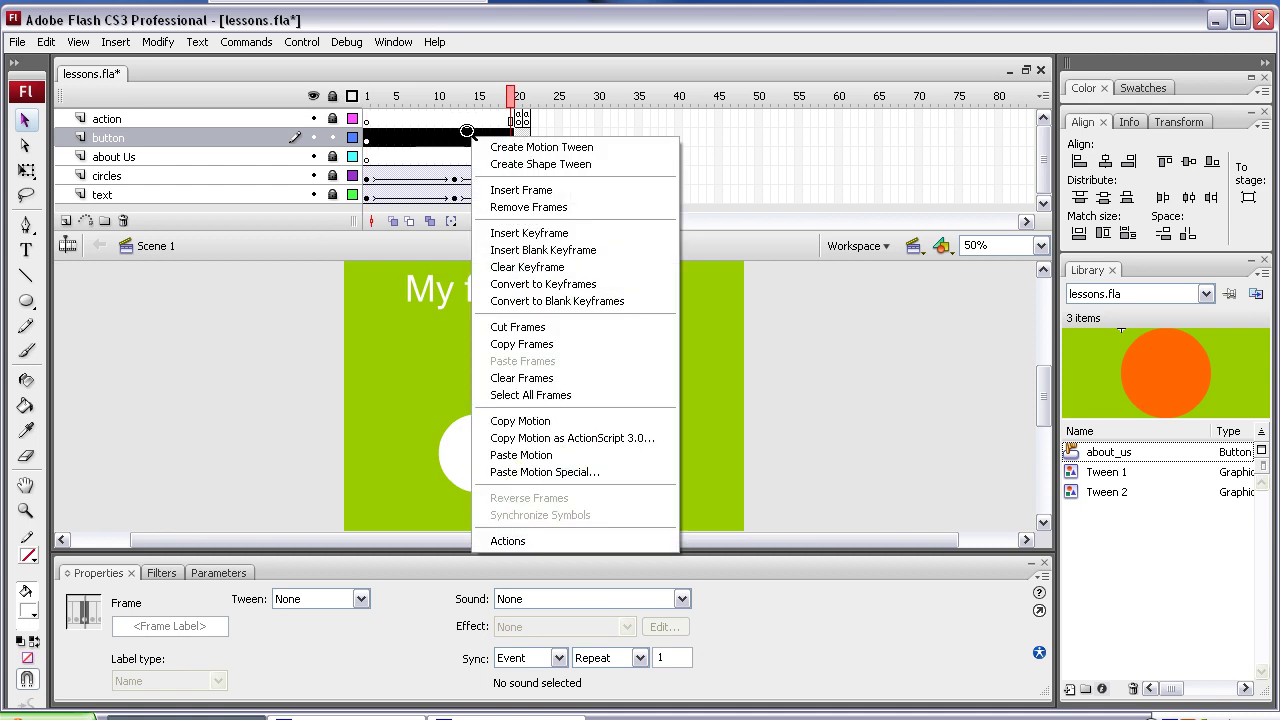
left_click(493, 146)
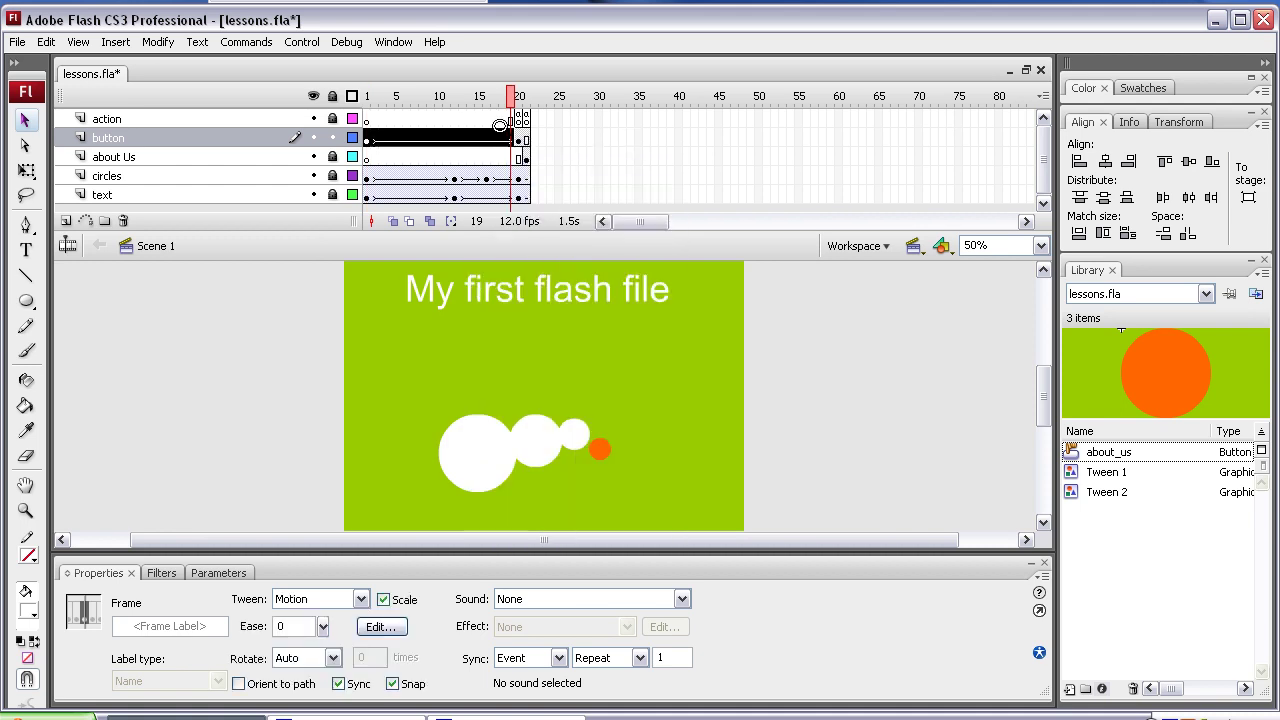
- At frame 1, set the button's alpha to 0%, move it right of the stage and enlarge it to 320.1
left_click(364, 135)
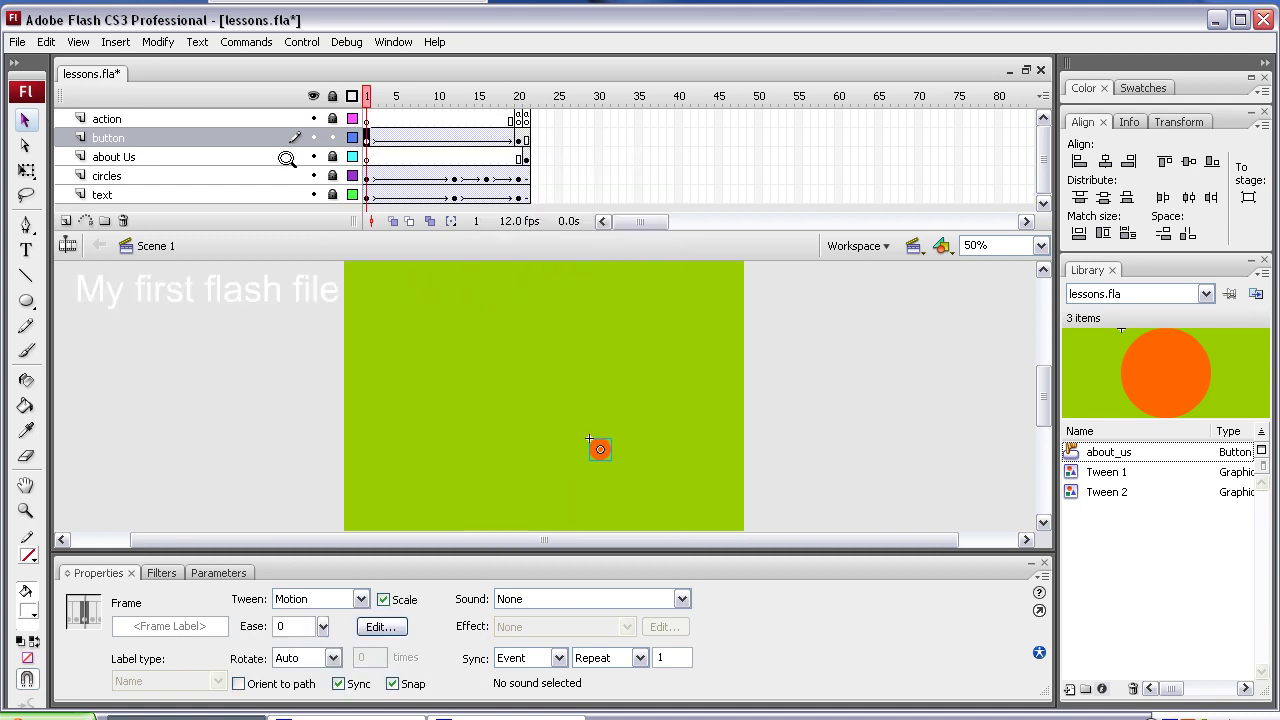
left_click(26, 170)
left_click(590, 441)
left_click(590, 598)
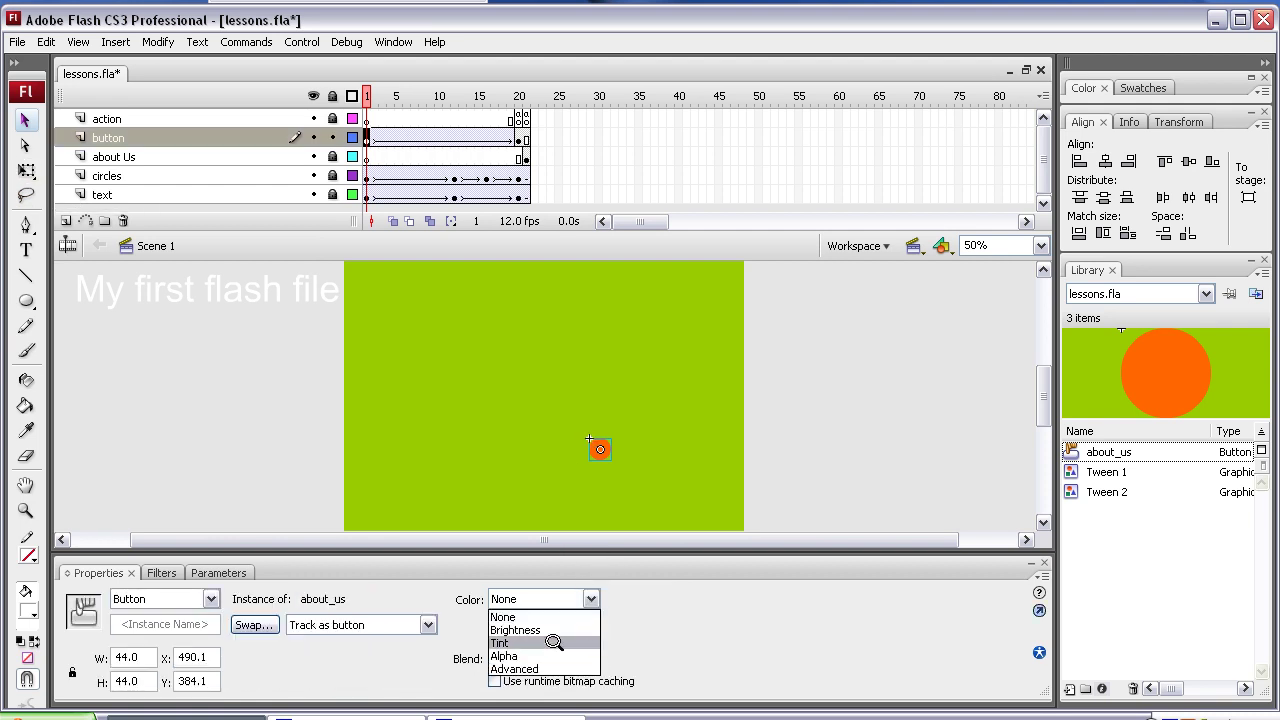
left_click(548, 651)
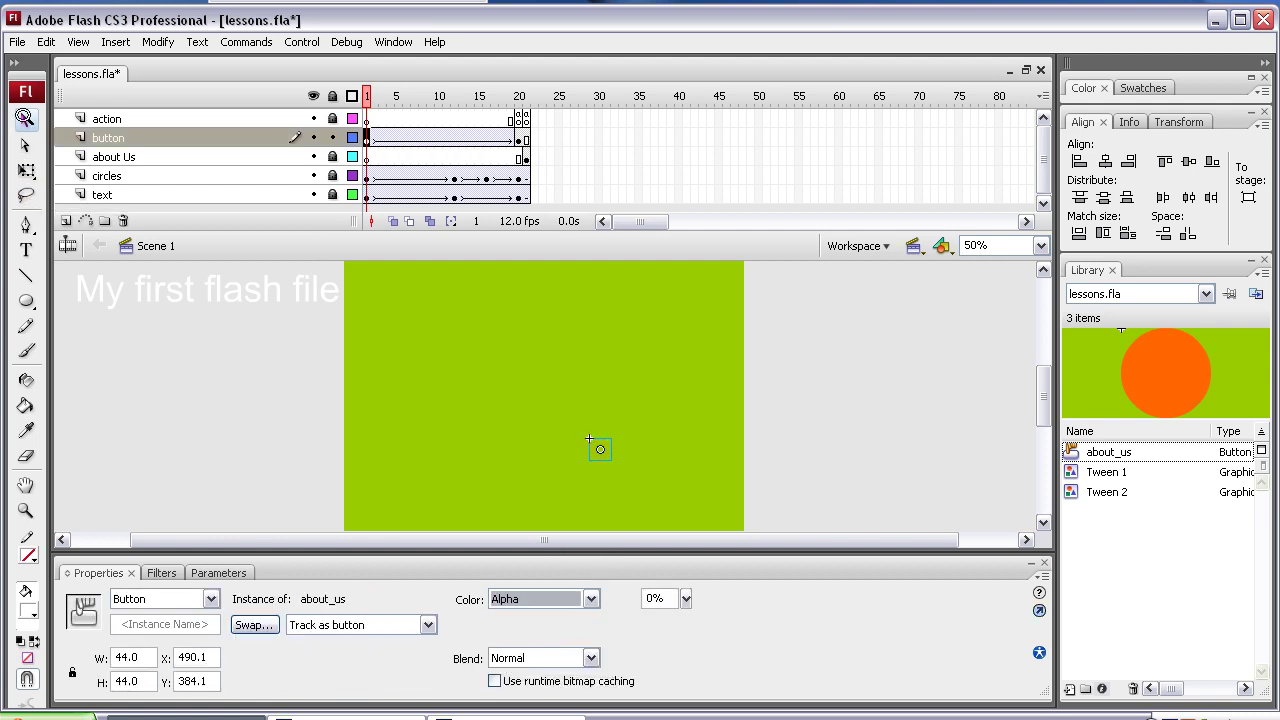
left_click(25, 119)
left_click_drag(598, 440, 751, 358)
key("q")
left_click_drag(789, 389, 808, 414)
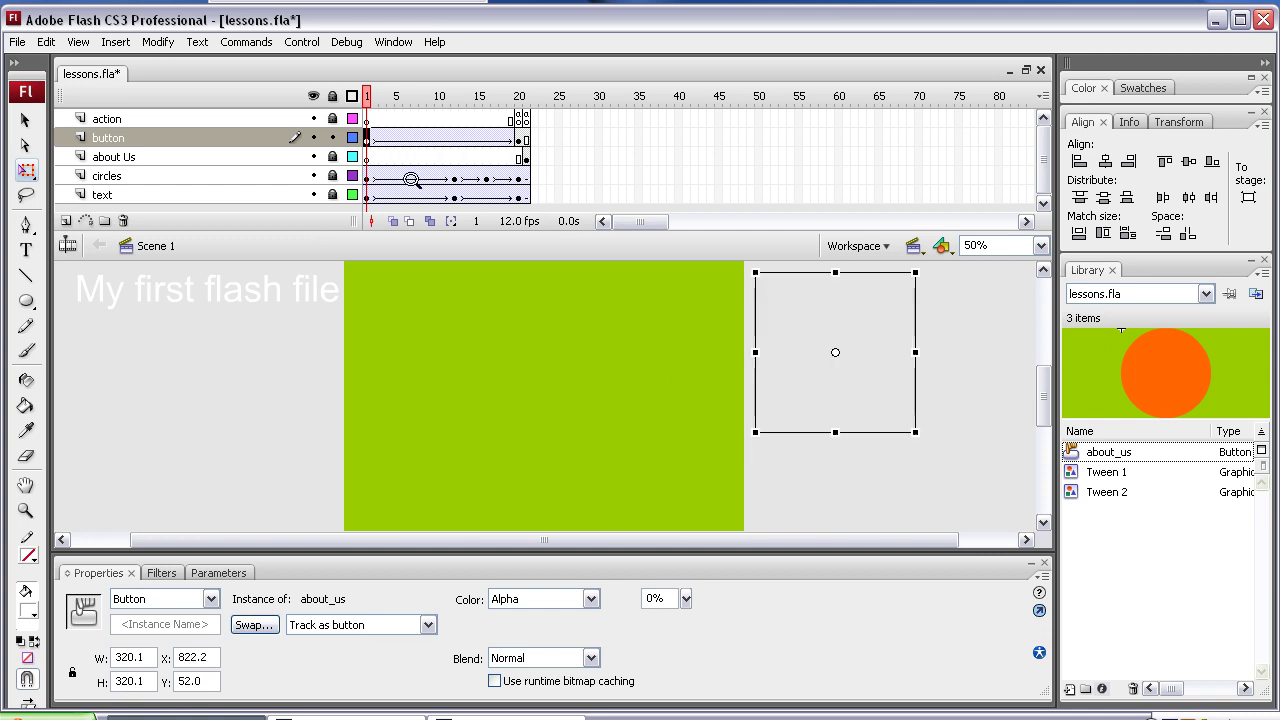
left_click(362, 133)
key("Return")
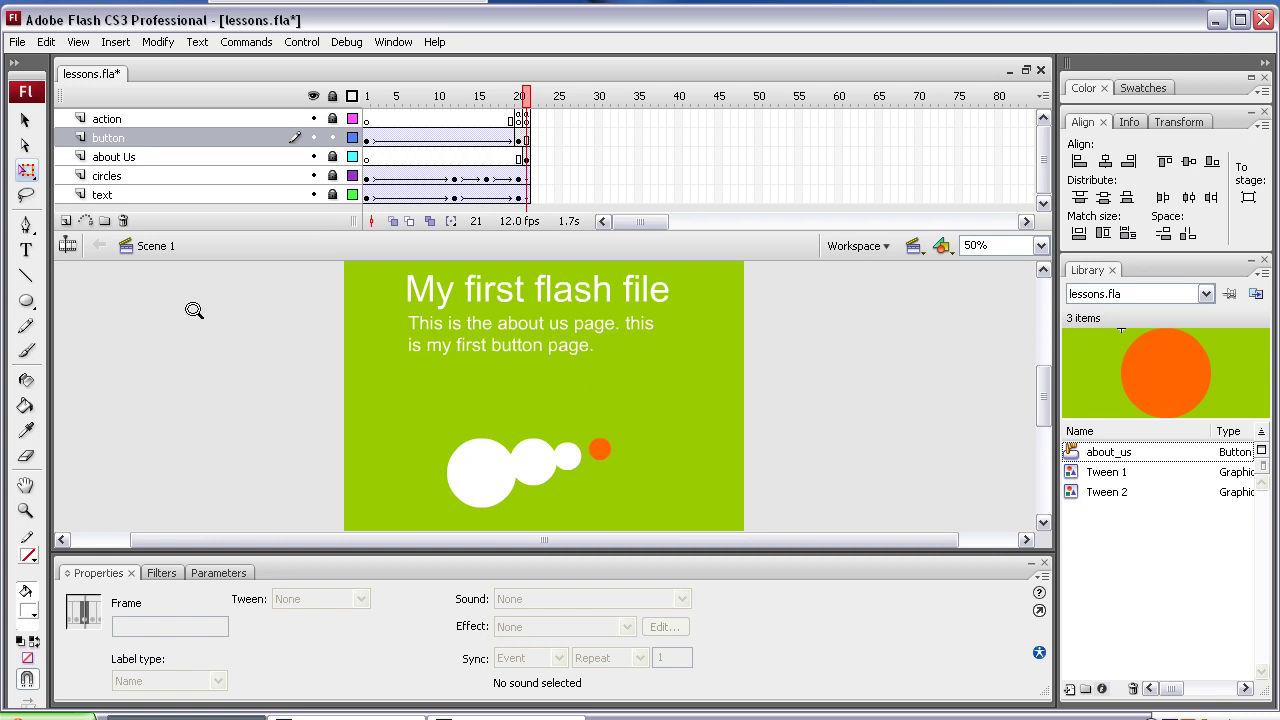
- Export the movie to the Desktop as 2a.swf with Flash Player 9 settings, then quit Flash
left_click(16, 41)
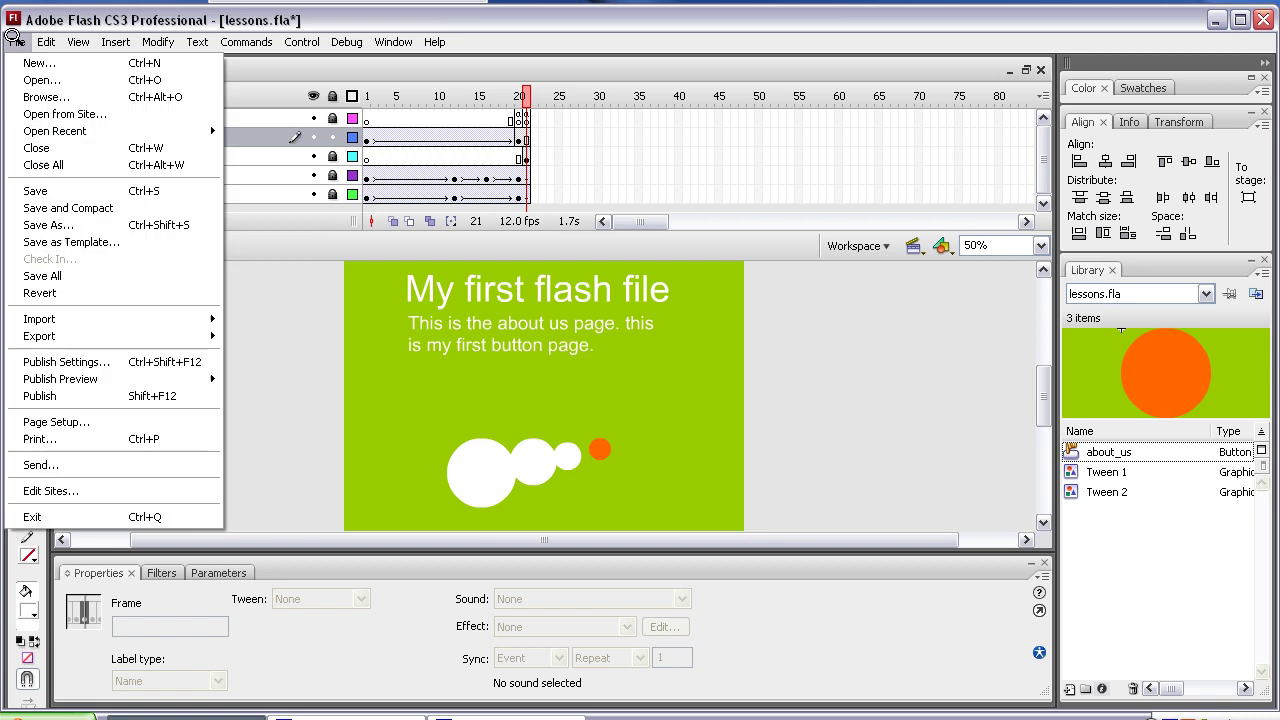
mouse_move(123, 335)
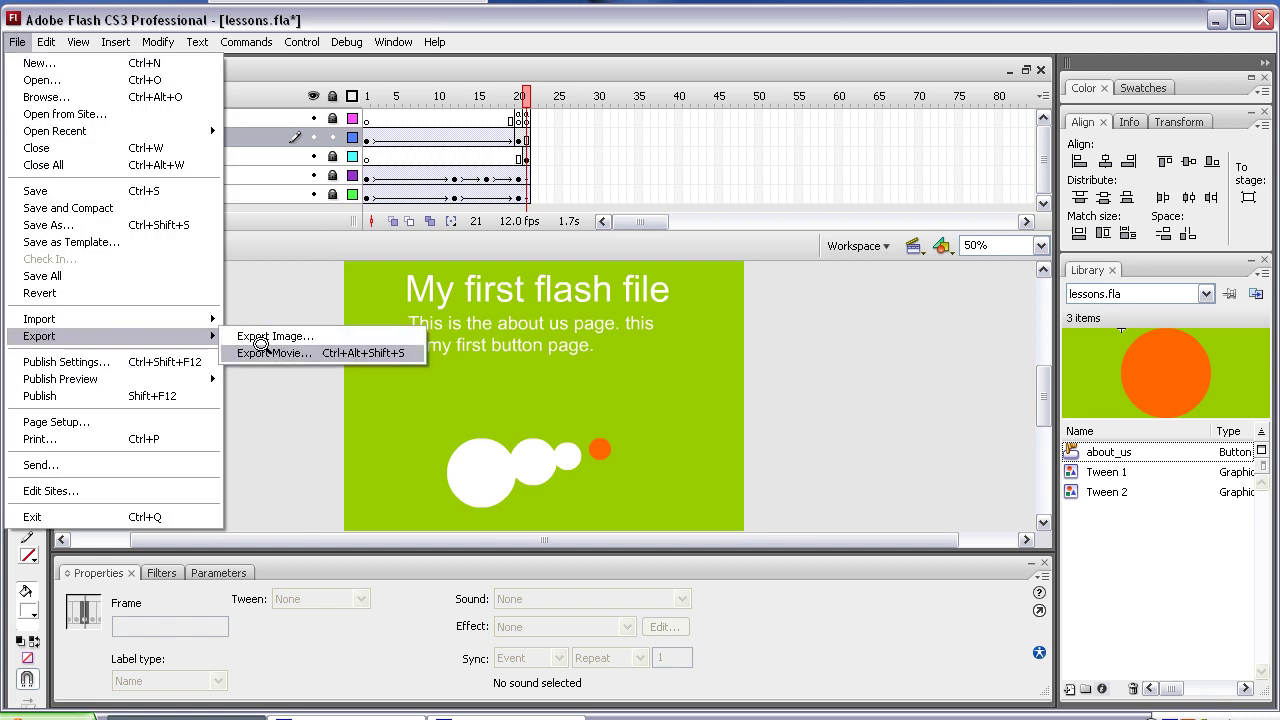
left_click(261, 347)
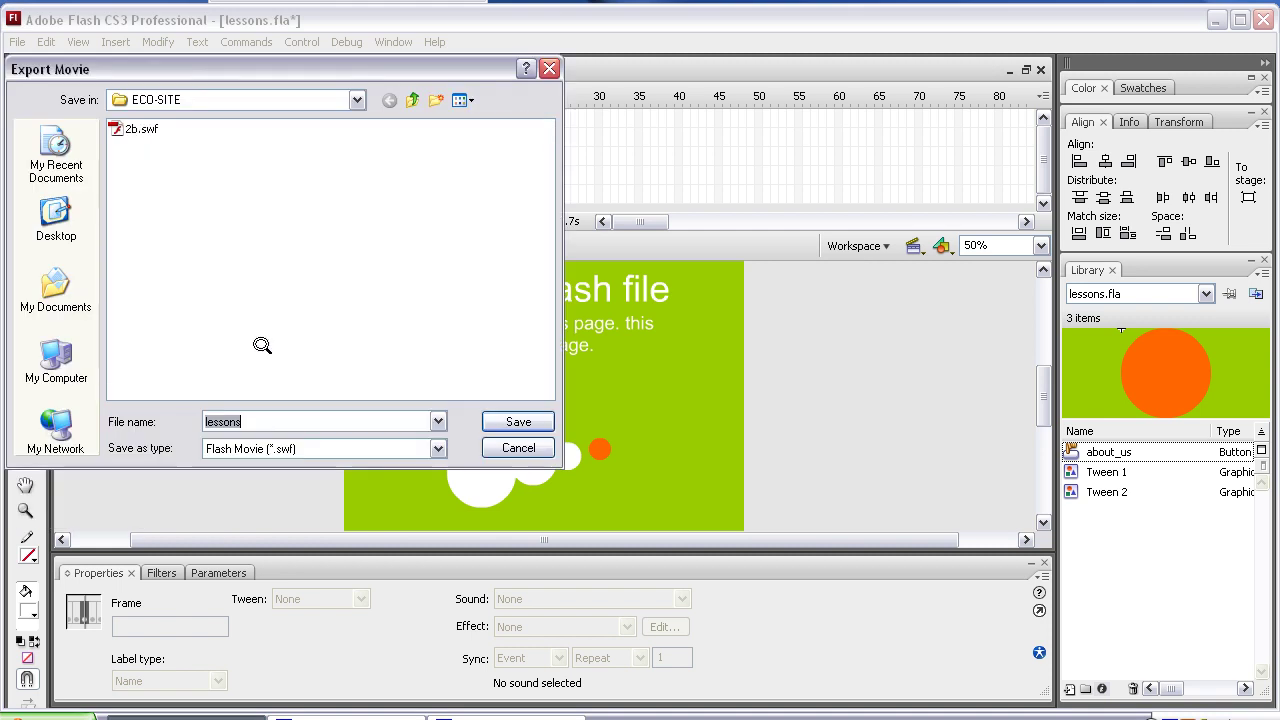
left_click(56, 218)
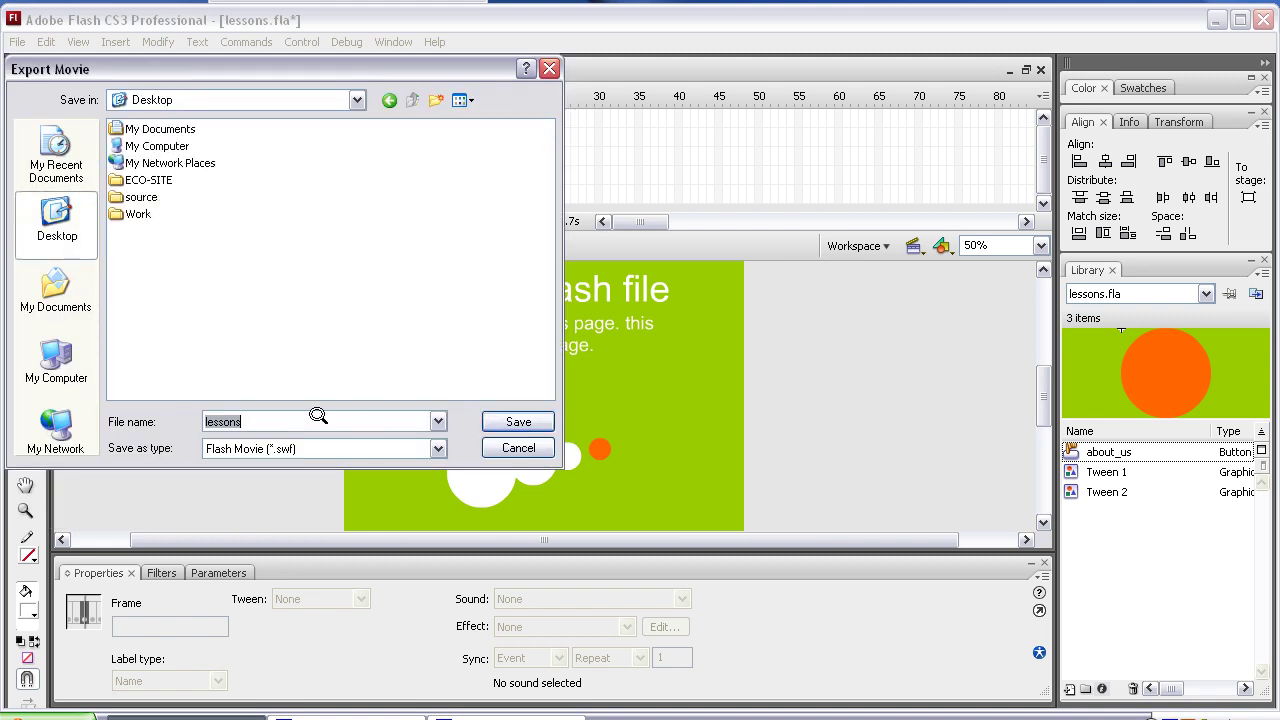
type("2a")
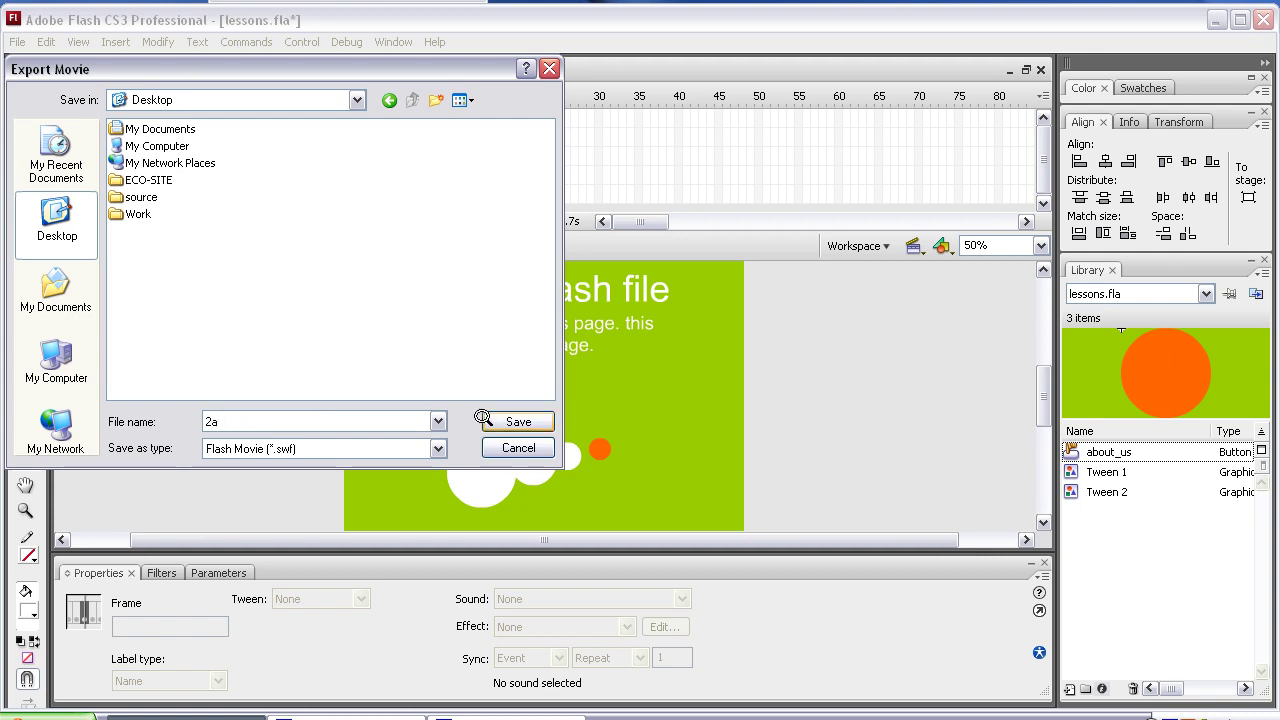
left_click(486, 420)
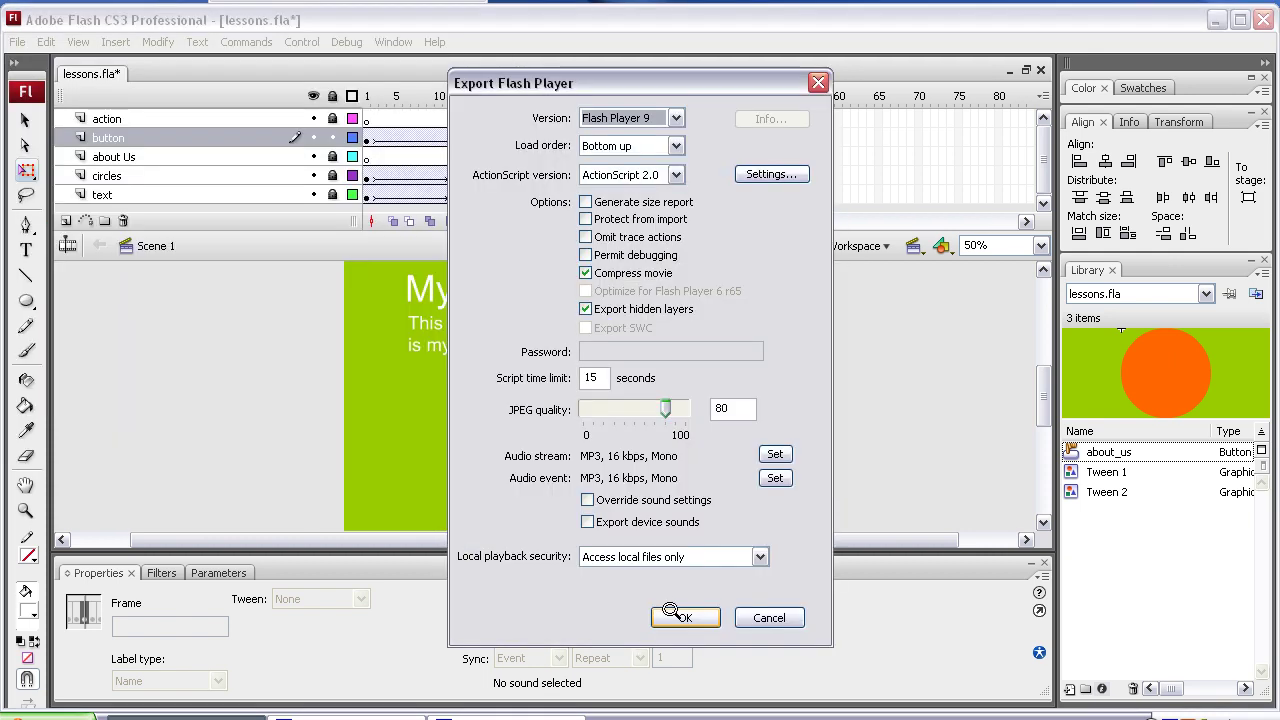
key("Return")
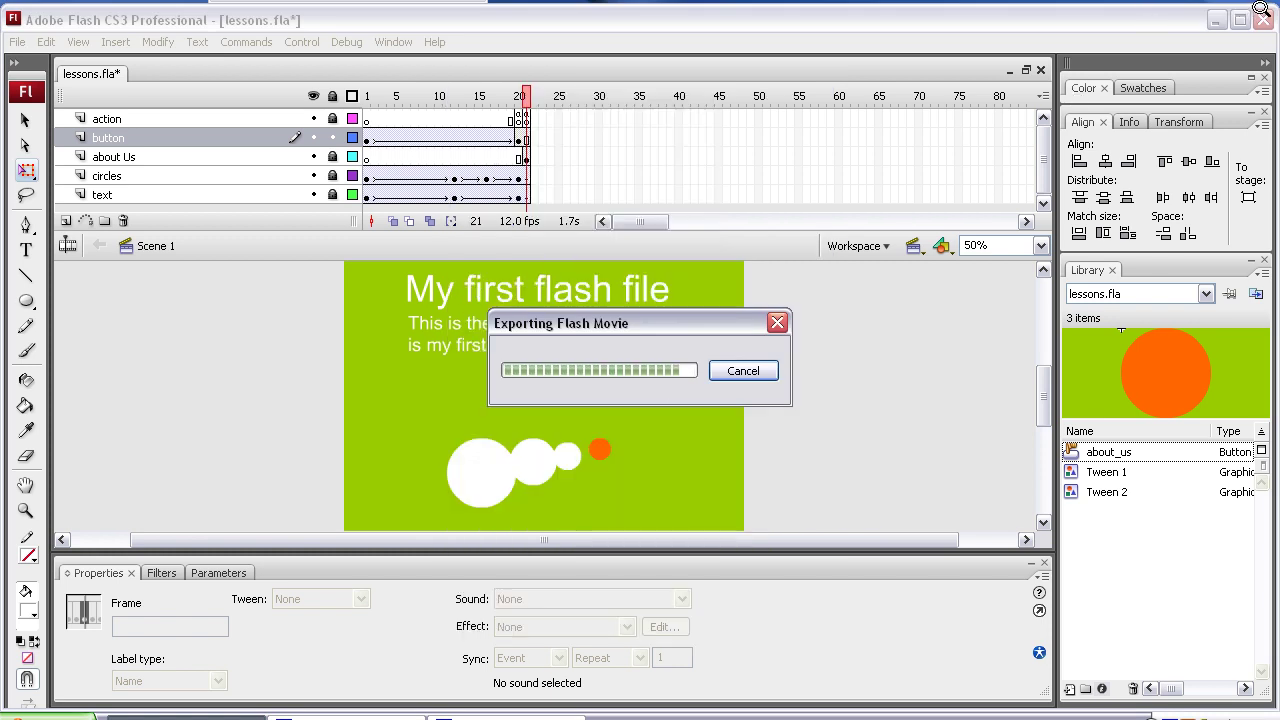
left_click(1264, 20)
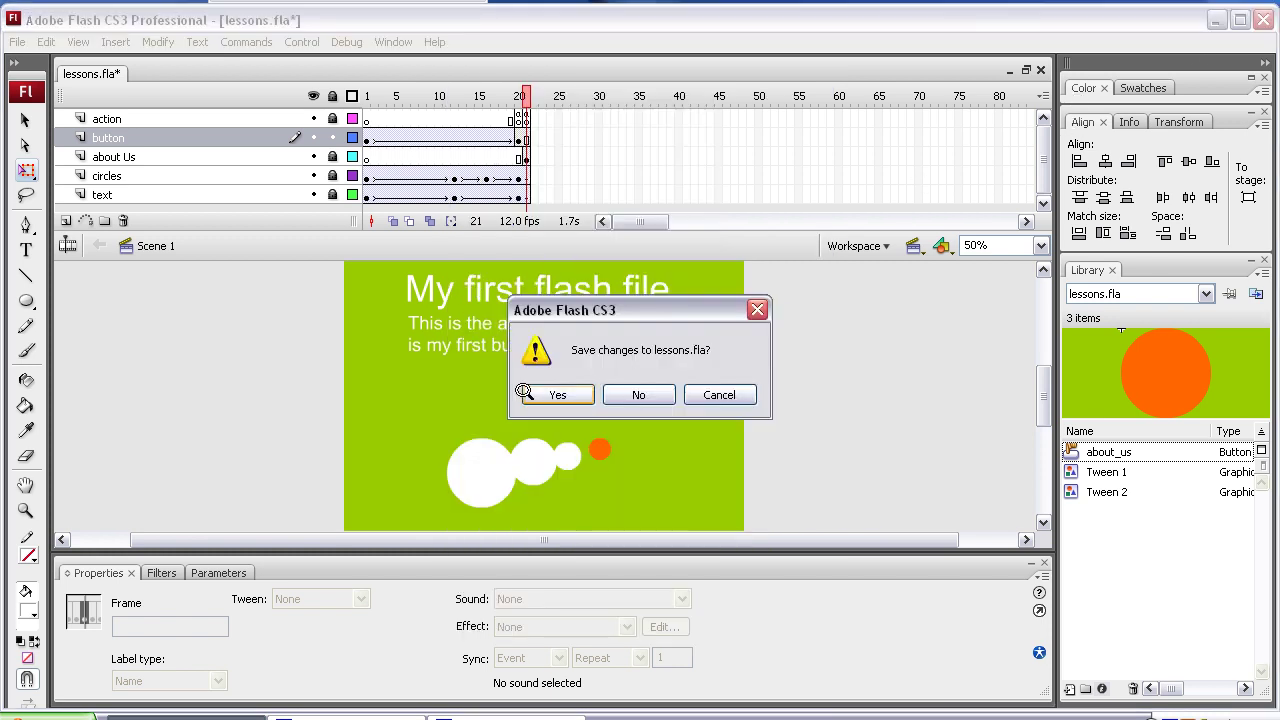
- Save changes to lessons.fla and open 2a.swf from the desktop in Flash Player 9
left_click(570, 388)
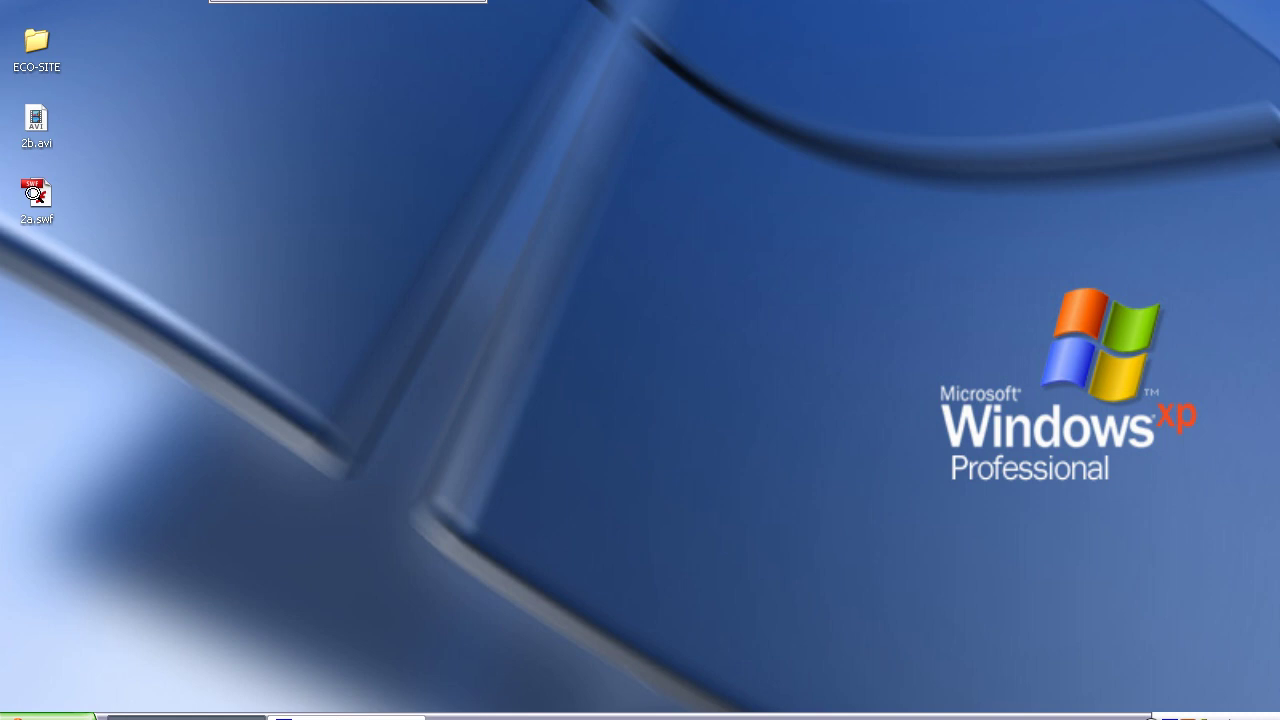
double_click(34, 192)
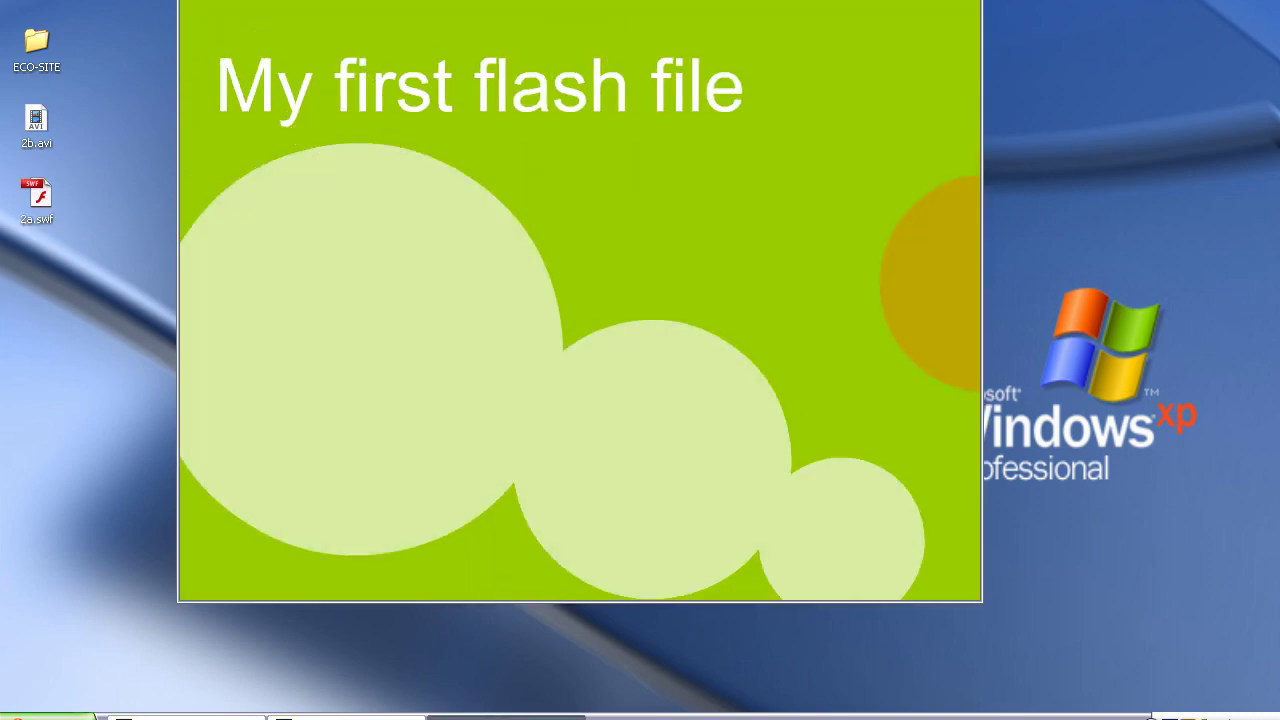
left_click_drag(483, 0, 489, 71)
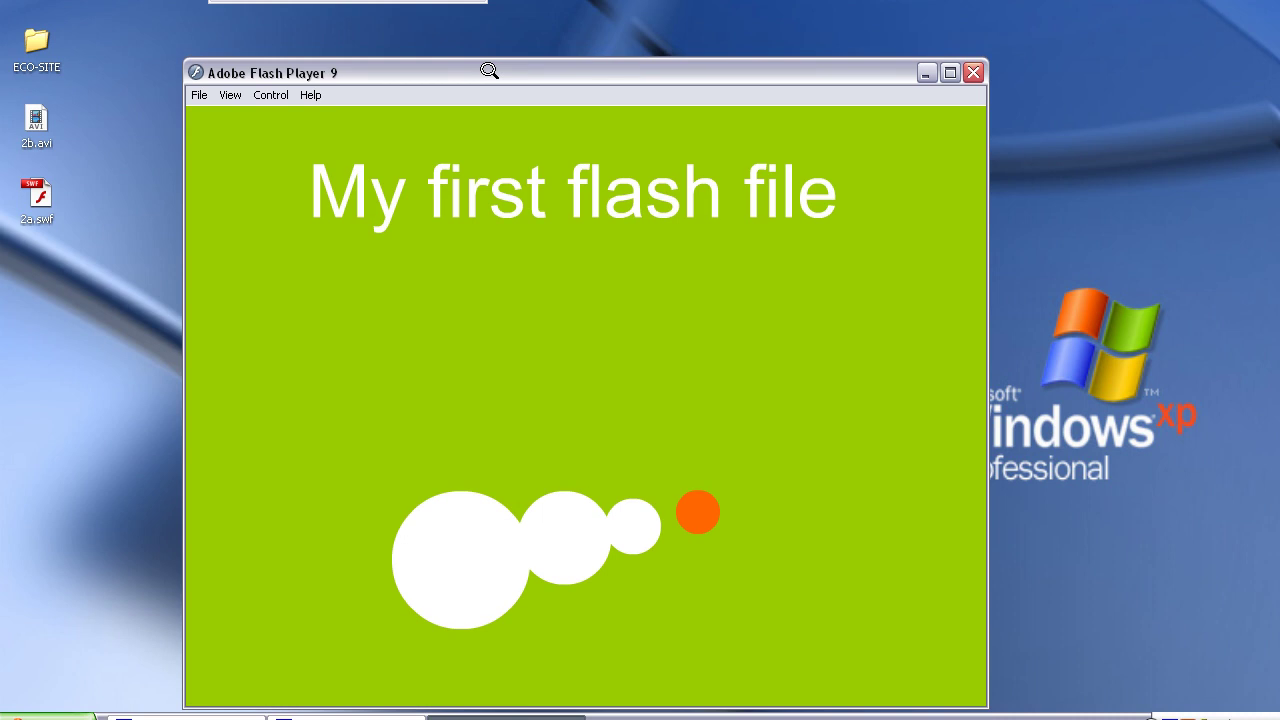
- Rewind and replay 2a.swf, then press the orange circle to show the about-us text
left_click(270, 95)
left_click(284, 133)
left_click(270, 95)
left_click(271, 111)
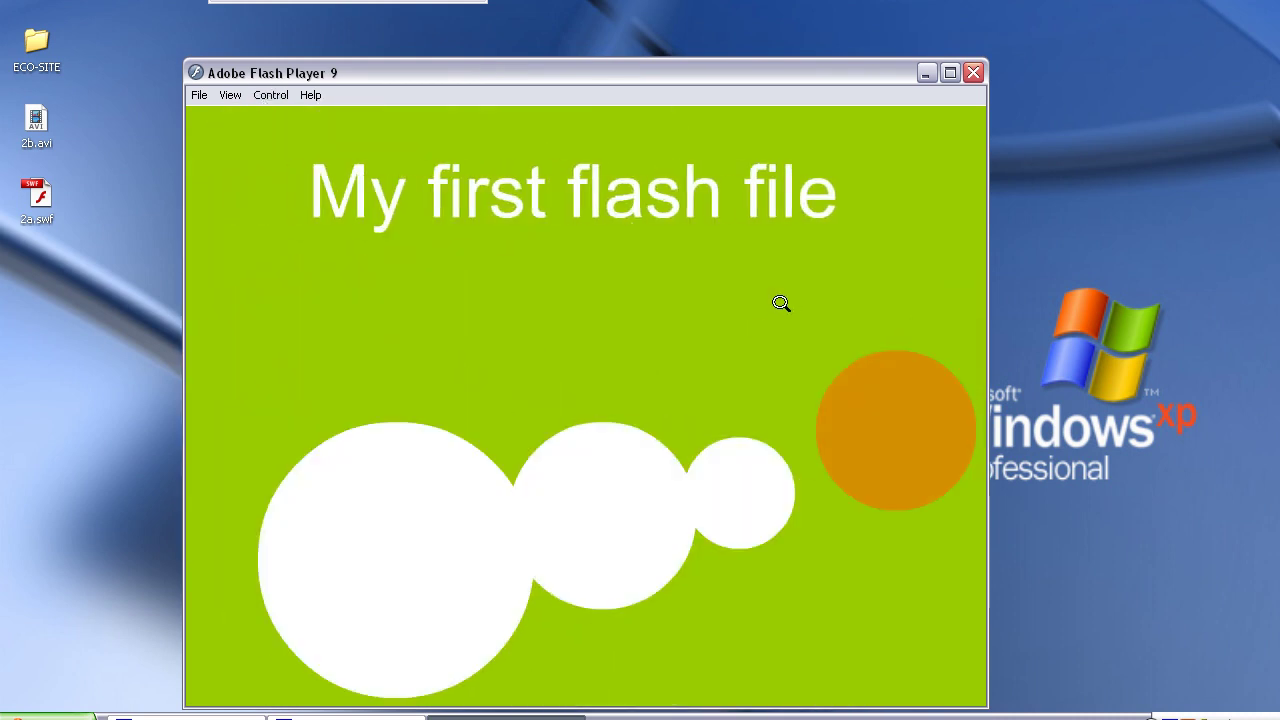
left_click(700, 506)
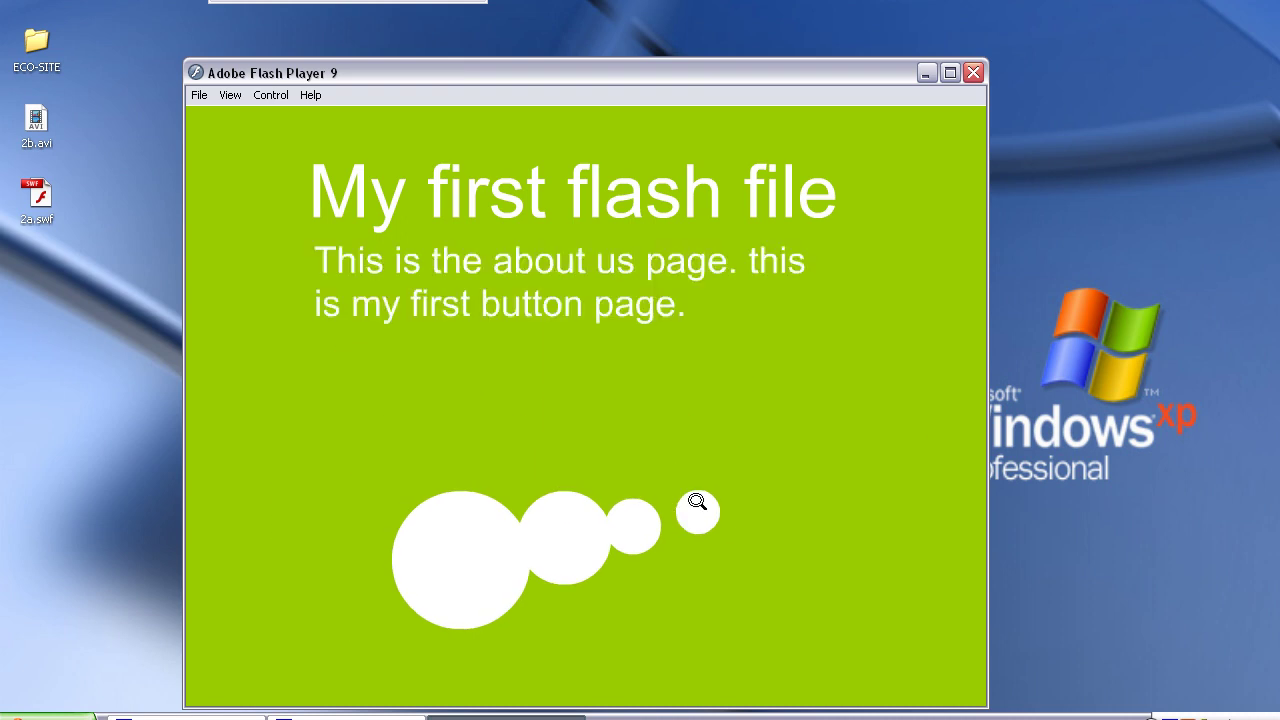